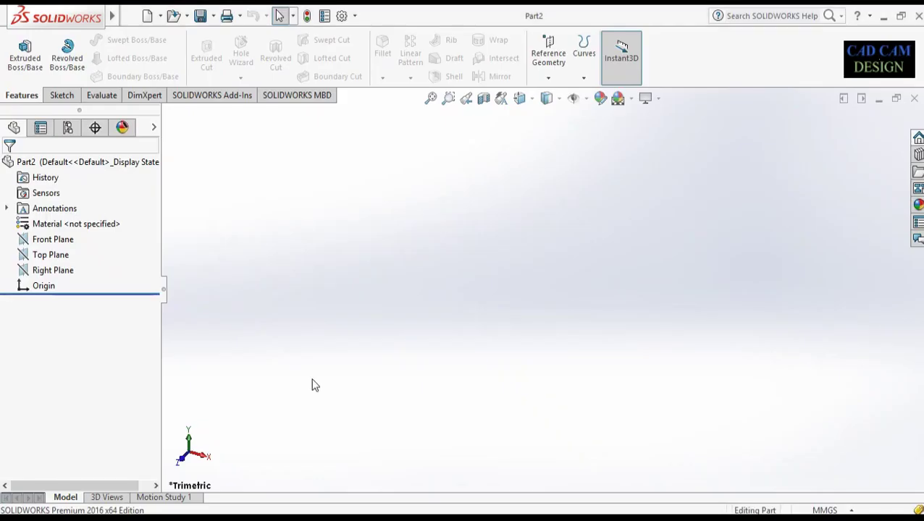
- Start a new sketch on the Front Plane of Part2
{"action": "right_click", "coordinate": [53, 239]}
{"action": "left_click", "coordinate": [64, 215]}
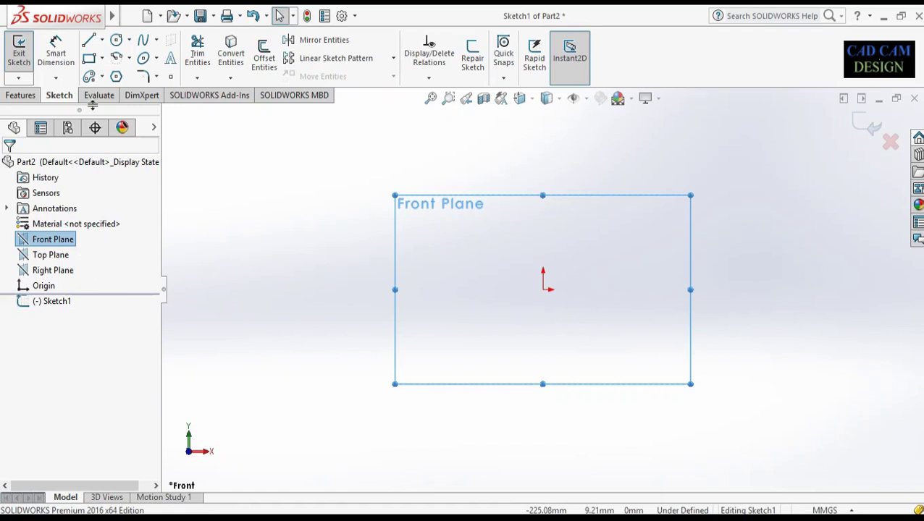
{"action": "left_click", "coordinate": [100, 40]}
- Draw vertical and horizontal centerlines meeting at the sketch origin
{"action": "left_click", "coordinate": [94, 73]}
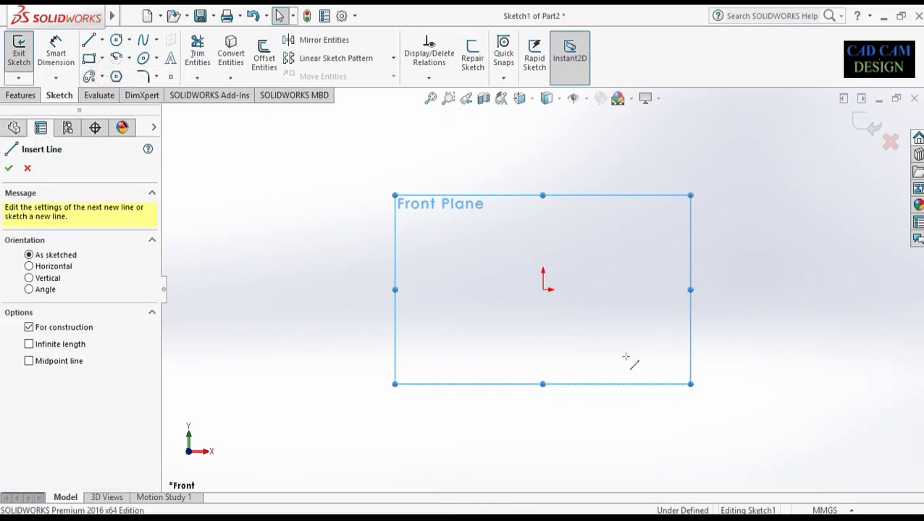
{"action": "left_click", "coordinate": [543, 289]}
{"action": "left_click", "coordinate": [543, 223]}
{"action": "left_click", "coordinate": [543, 289]}
{"action": "left_click", "coordinate": [617, 290]}
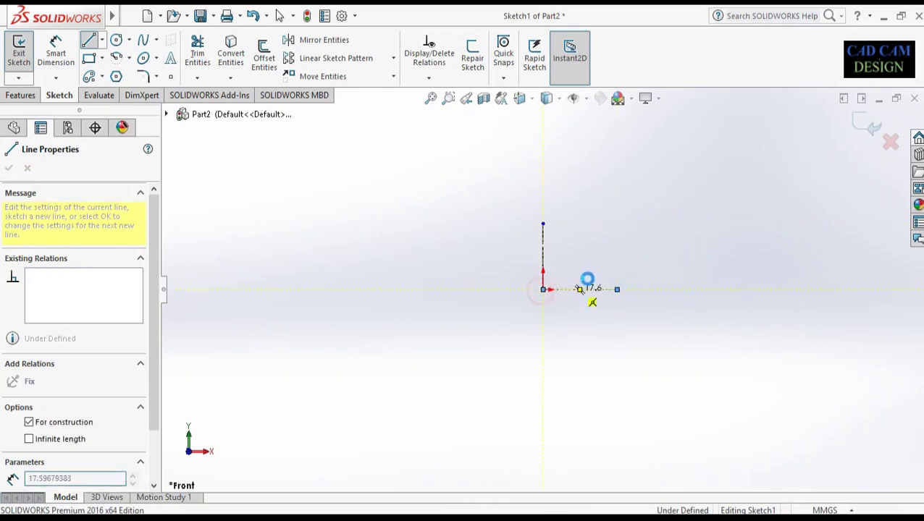
{"action": "key", "text": "Escape"}
{"action": "key", "text": "Escape"}
{"action": "left_click", "coordinate": [542, 246]}
- Set both the horizontal and vertical centerlines to infinite length
{"action": "left_click", "coordinate": [570, 289]}
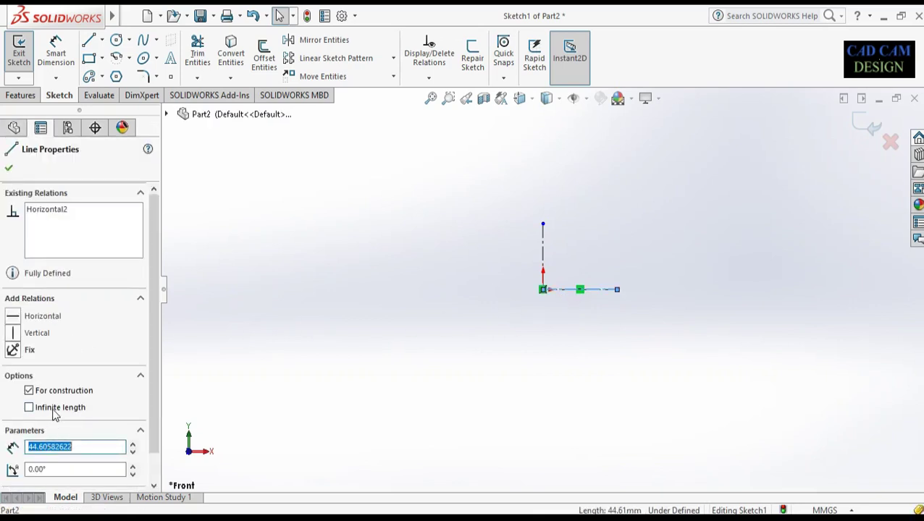
{"action": "left_click", "coordinate": [52, 408]}
{"action": "left_click", "coordinate": [8, 167]}
{"action": "left_click", "coordinate": [540, 246]}
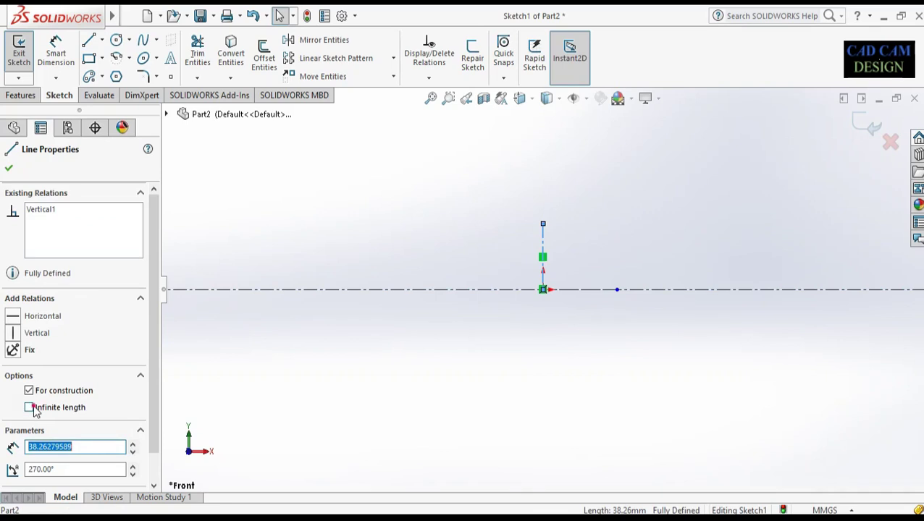
{"action": "left_click", "coordinate": [29, 407]}
{"action": "left_click", "coordinate": [9, 168]}
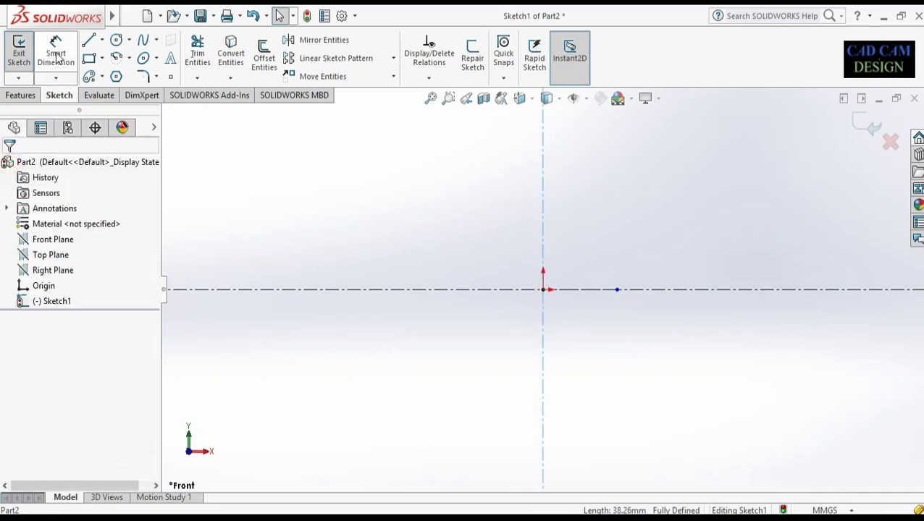
- Draw a midpoint bottom line centred on the axis, a short step, and a tall vertical wall
{"action": "left_click", "coordinate": [88, 40]}
{"action": "left_click", "coordinate": [57, 363]}
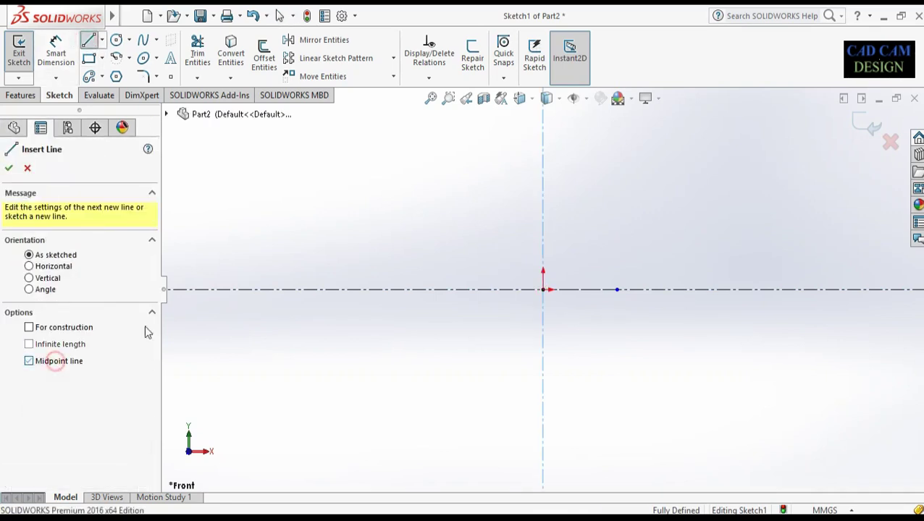
{"action": "left_click", "coordinate": [543, 240]}
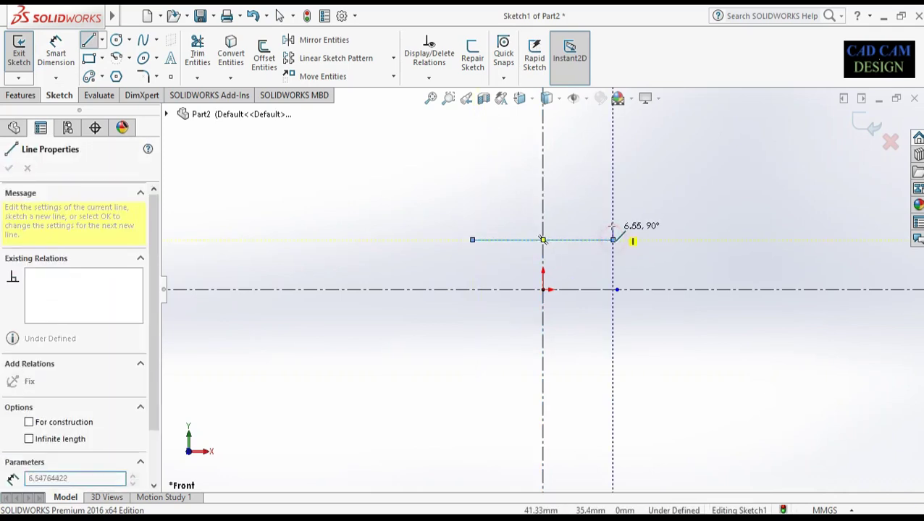
{"action": "left_click", "coordinate": [613, 239]}
{"action": "left_click", "coordinate": [613, 223]}
{"action": "left_click", "coordinate": [556, 223]}
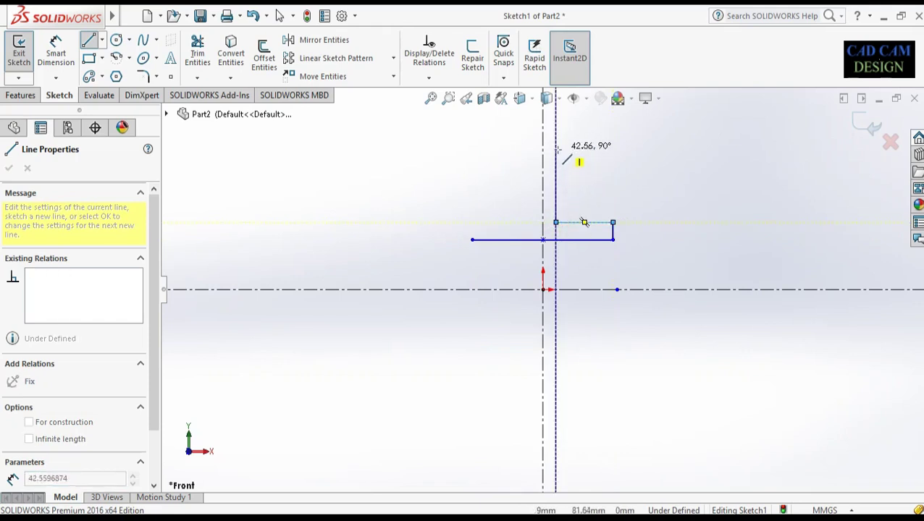
{"action": "left_click", "coordinate": [555, 151]}
{"action": "key", "text": "z"}
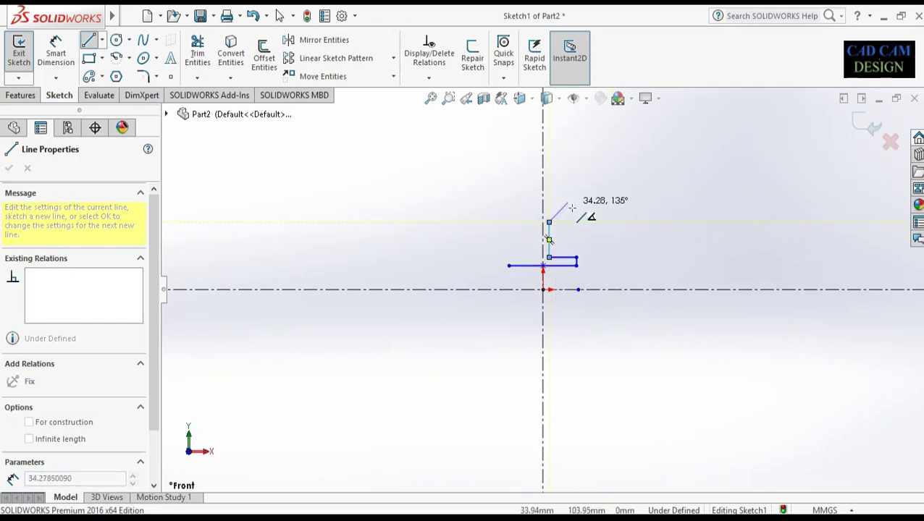
- Add a short horizontal step and the slanted groove walls to complete the open profile
{"action": "left_click", "coordinate": [563, 223]}
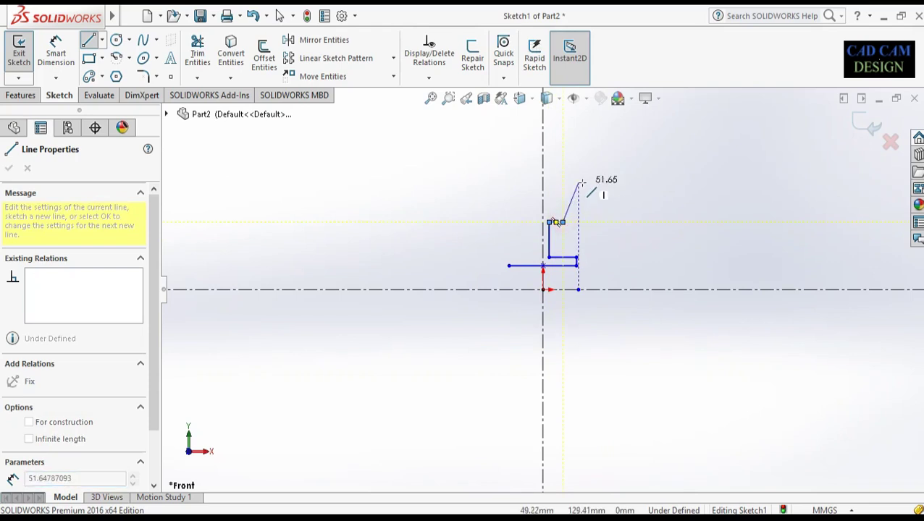
{"action": "left_click", "coordinate": [585, 177]}
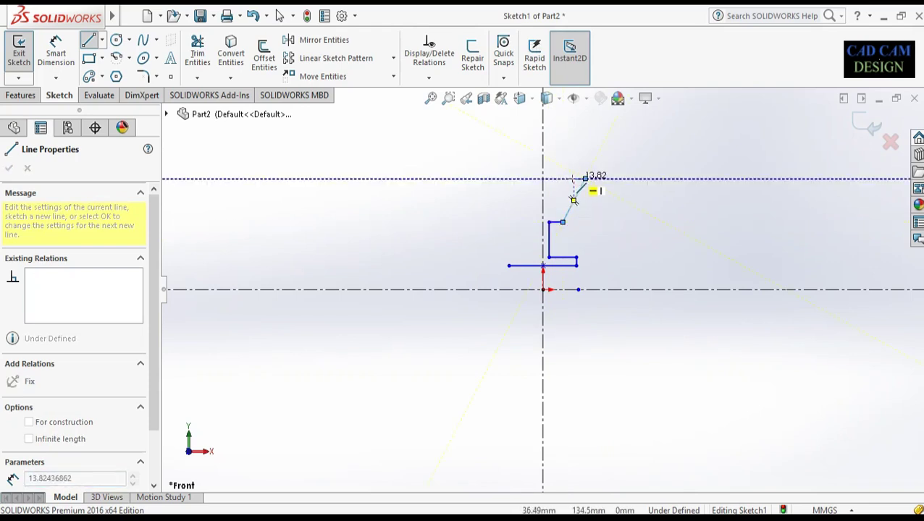
{"action": "key", "text": "ctrl+z"}
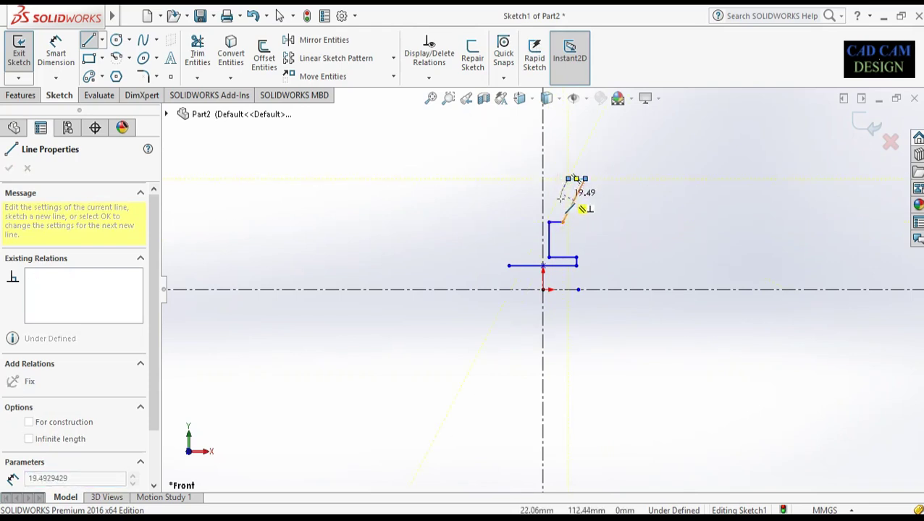
{"action": "left_click", "coordinate": [580, 179]}
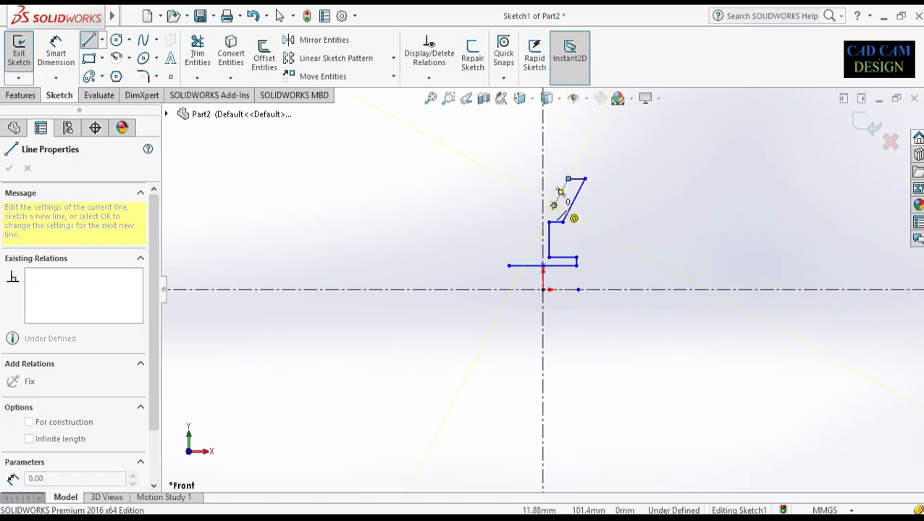
{"action": "scroll", "coordinate": [559, 187], "scroll_direction": "down", "scroll_amount": 3}
{"action": "scroll", "coordinate": [568, 184], "scroll_direction": "down", "scroll_amount": 2}
{"action": "left_click", "coordinate": [527, 323]}
{"action": "key", "text": "Escape"}
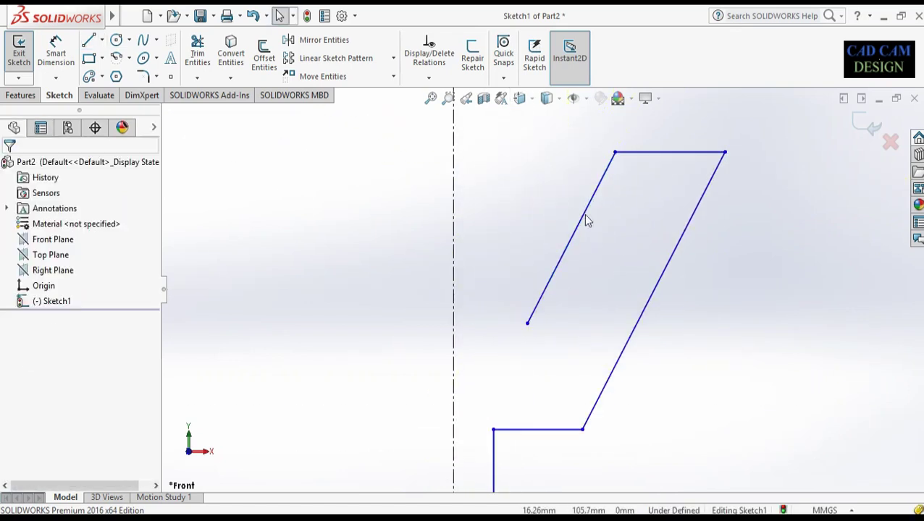
- Drag the profile's top-left corner point to adjust its position
{"action": "left_click", "coordinate": [615, 153]}
{"action": "left_click_drag", "start_coordinate": [640, 157], "coordinate": [625, 160]}
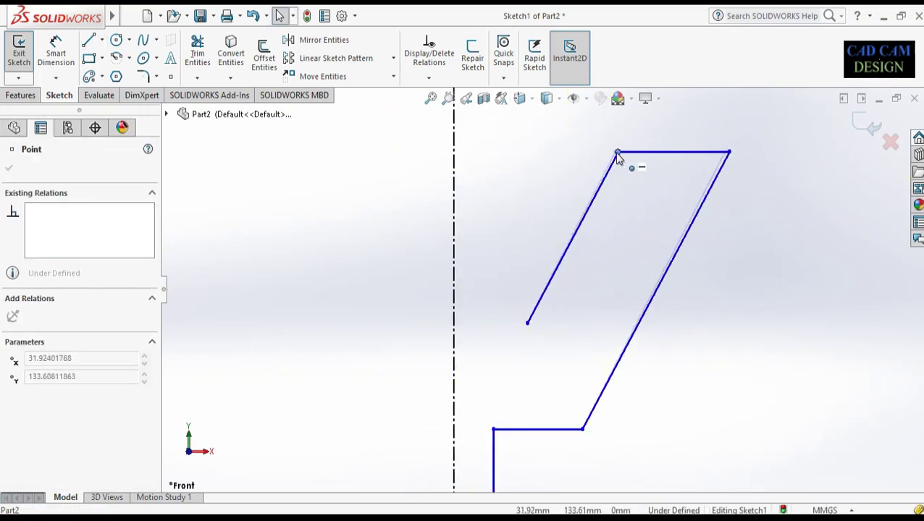
{"action": "left_click", "coordinate": [693, 313]}
{"action": "scroll", "coordinate": [683, 334], "scroll_direction": "up", "scroll_amount": 1}
{"action": "scroll", "coordinate": [683, 333], "scroll_direction": "up", "scroll_amount": 3}
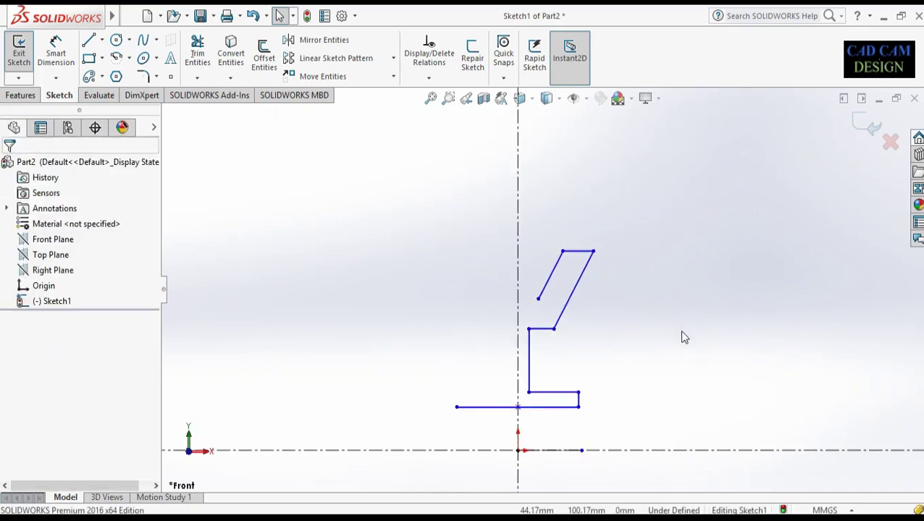
- Dimension the bottom profile line to 90 mm long
{"action": "right_click_drag", "start_coordinate": [530, 427], "coordinate": [516, 220]}
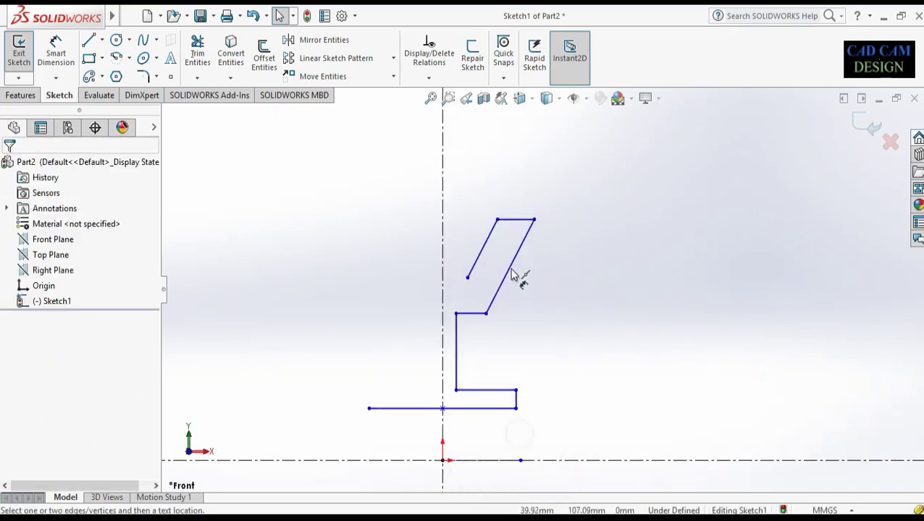
{"action": "left_click", "coordinate": [483, 412]}
{"action": "scroll", "coordinate": [478, 439], "scroll_direction": "up", "scroll_amount": 2}
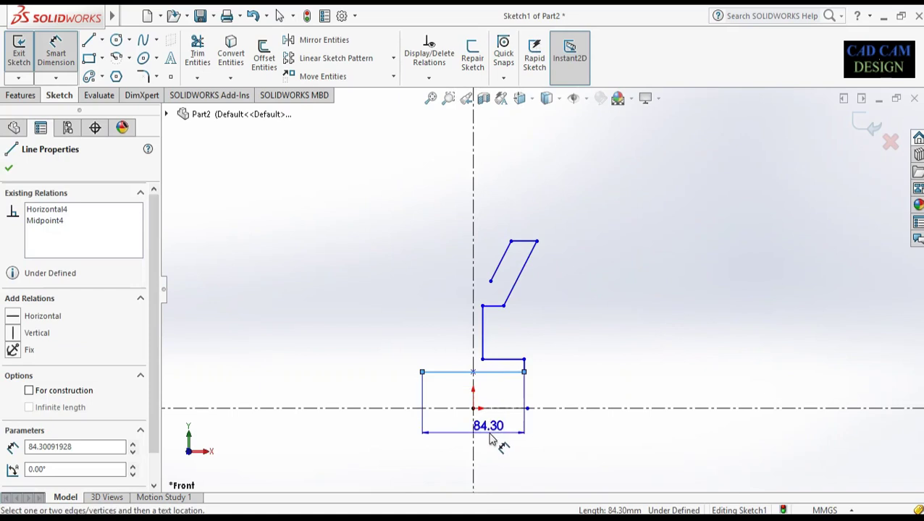
{"action": "left_click", "coordinate": [490, 440]}
{"action": "type", "text": "90"}
{"action": "key", "text": "Return"}
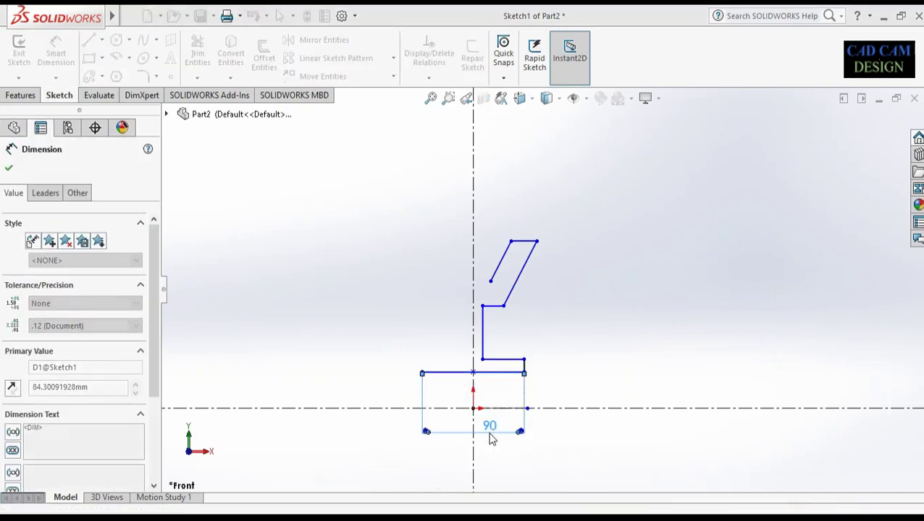
- Dimension the bottom line 30 mm above the centerline, then check the reference drawing
{"action": "left_click", "coordinate": [453, 372]}
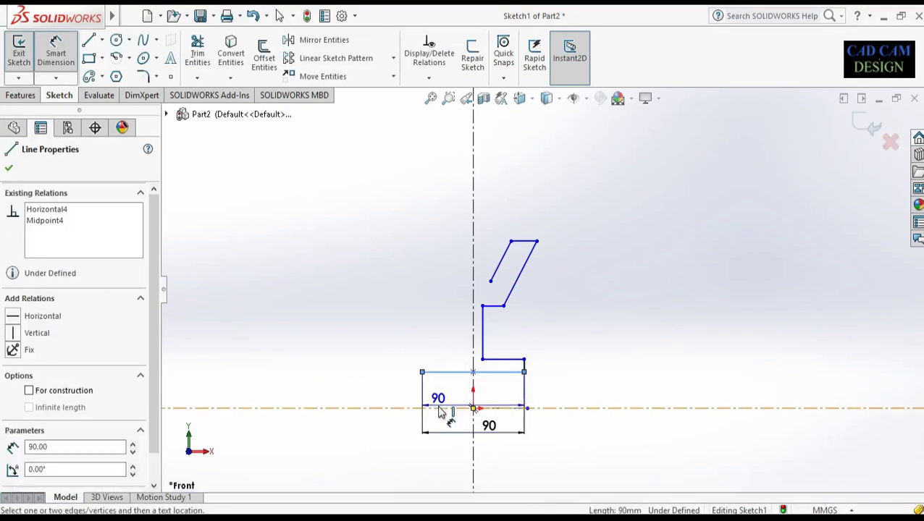
{"action": "left_click", "coordinate": [384, 391]}
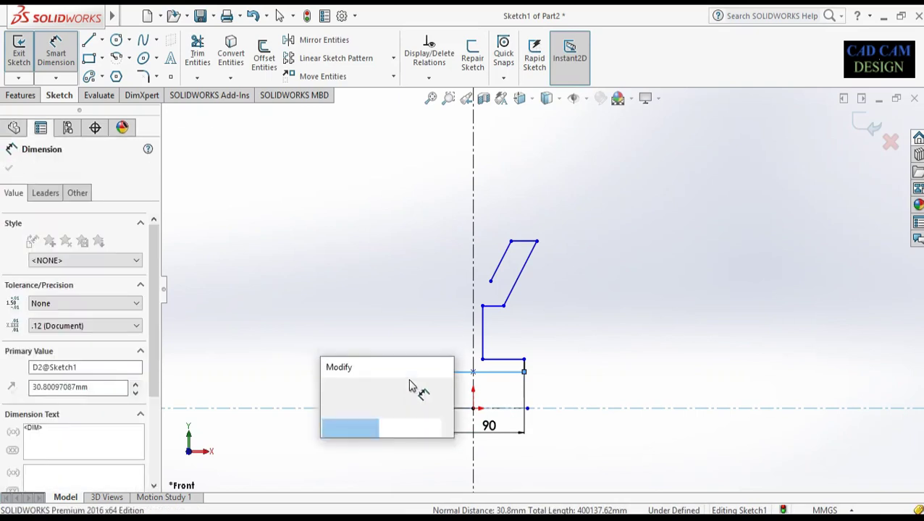
{"action": "type", "text": "60/2"}
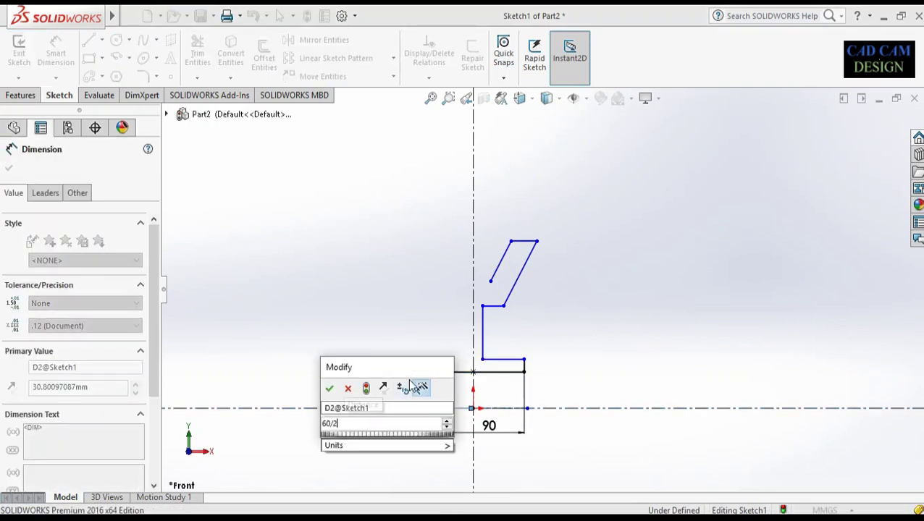
{"action": "key", "text": "Escape"}
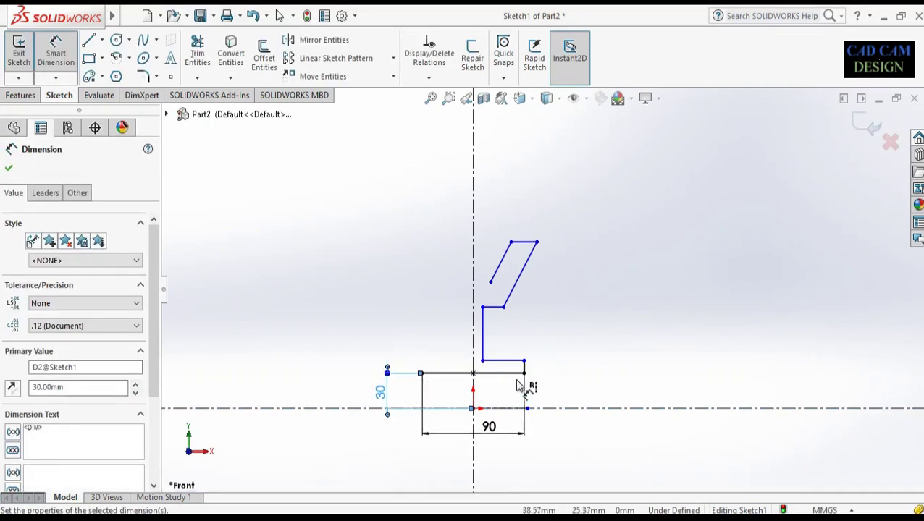
{"action": "key", "text": "alt+Tab"}
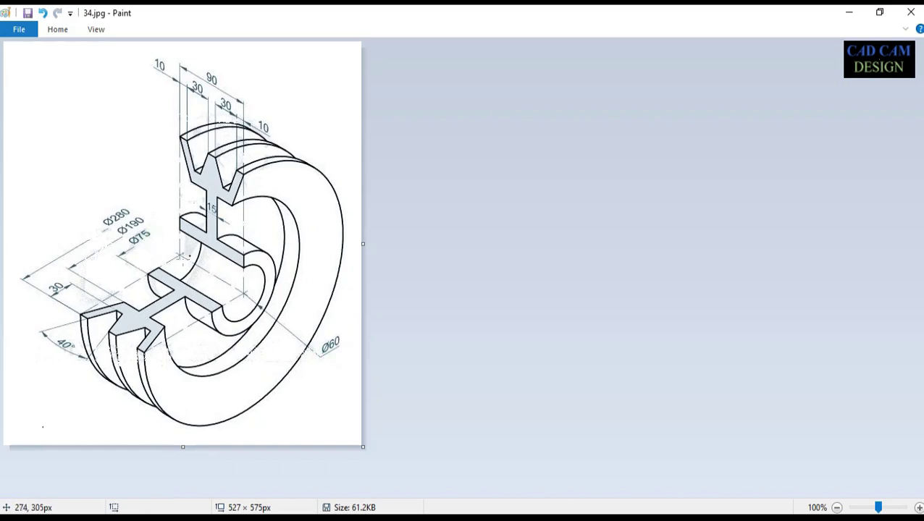
{"action": "key", "text": "alt+Tab"}
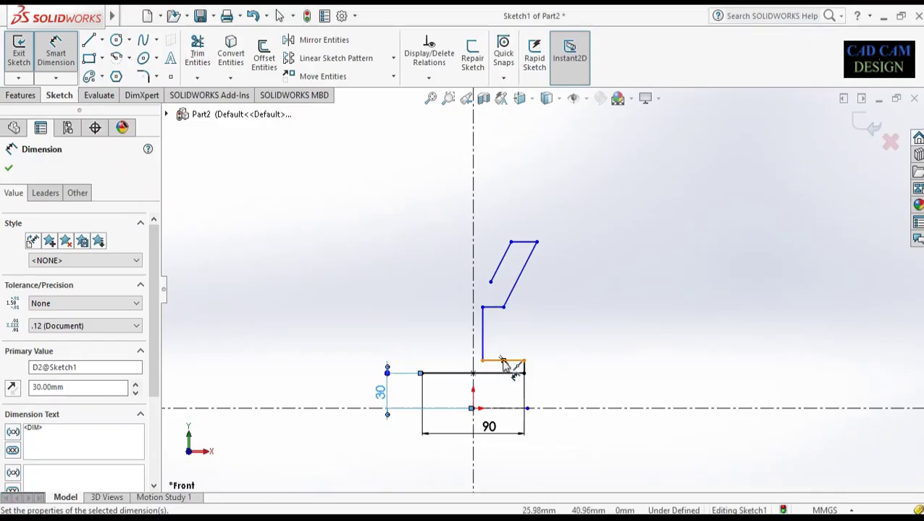
- Dimension the lower horizontal step 37.50 mm above the horizontal centreline
{"action": "left_click", "coordinate": [514, 362]}
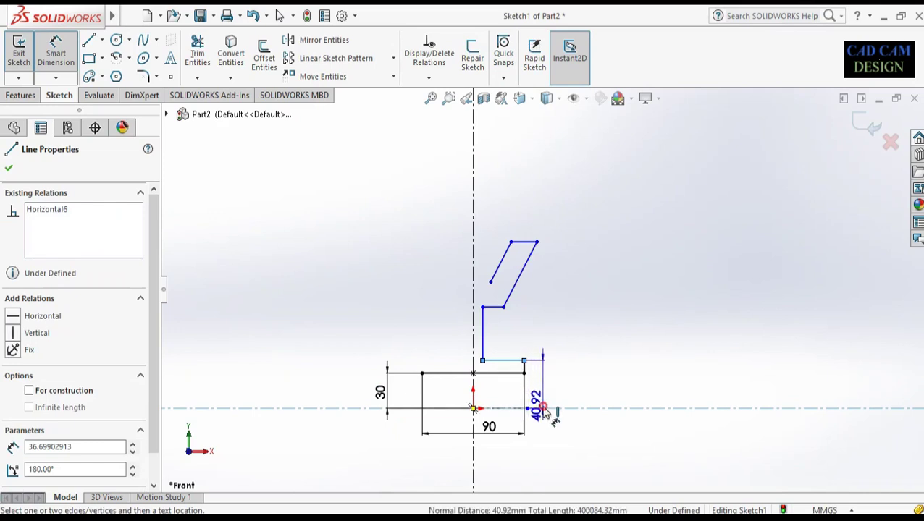
{"action": "left_click", "coordinate": [580, 391]}
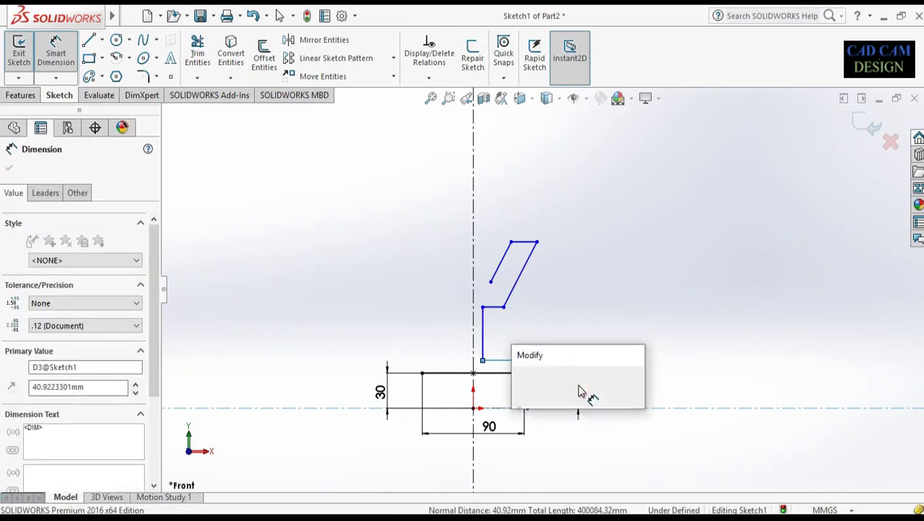
{"action": "type", "text": "7537.5"}
{"action": "key", "text": "Return"}
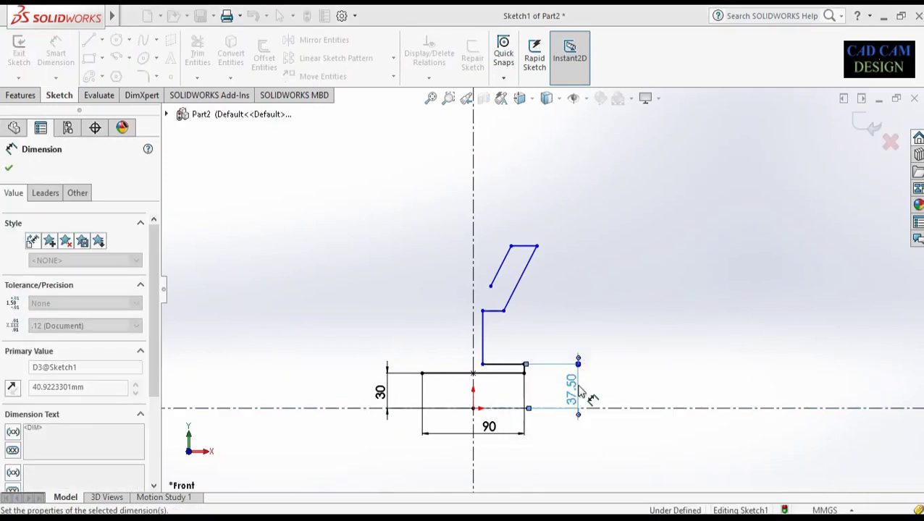
{"action": "scroll", "coordinate": [495, 350], "scroll_direction": "down", "scroll_amount": 2}
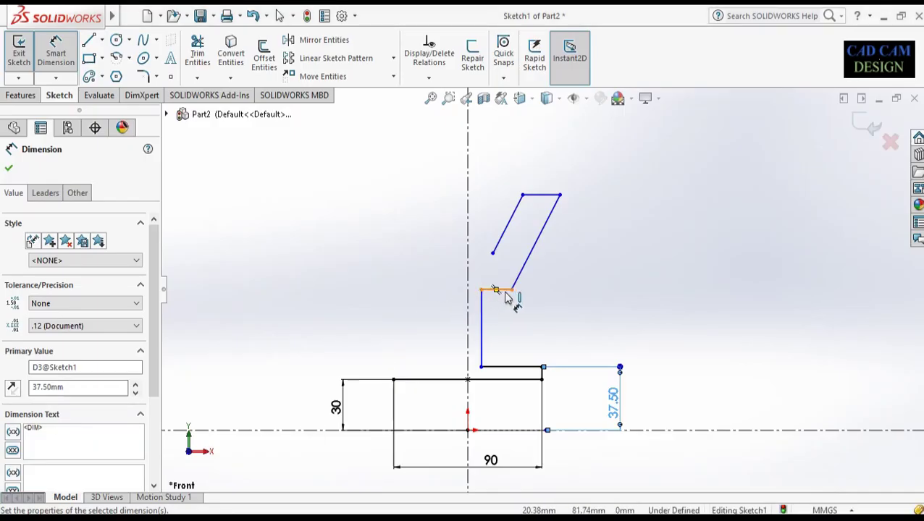
{"action": "left_click", "coordinate": [511, 289]}
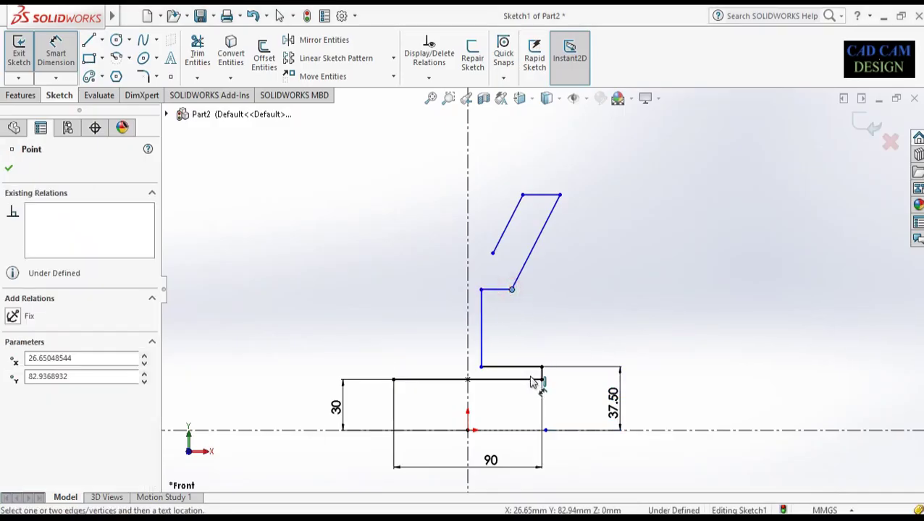
- Dimension the upper step corner 95 mm above the horizontal centreline
{"action": "left_click", "coordinate": [592, 432]}
{"action": "left_click", "coordinate": [701, 373]}
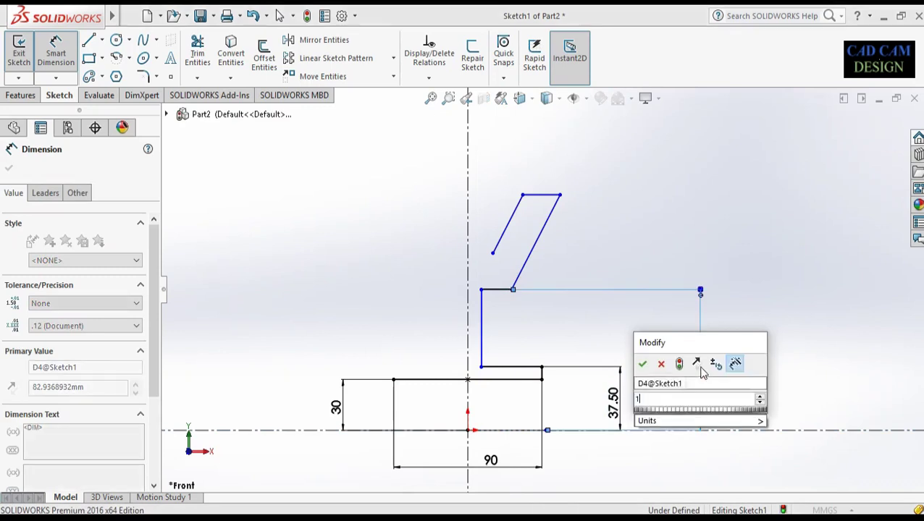
{"action": "type", "text": "190"}
{"action": "key", "text": "BackSpace"}
{"action": "key", "text": "BackSpace"}
{"action": "key", "text": "BackSpace"}
{"action": "type", "text": "95"}
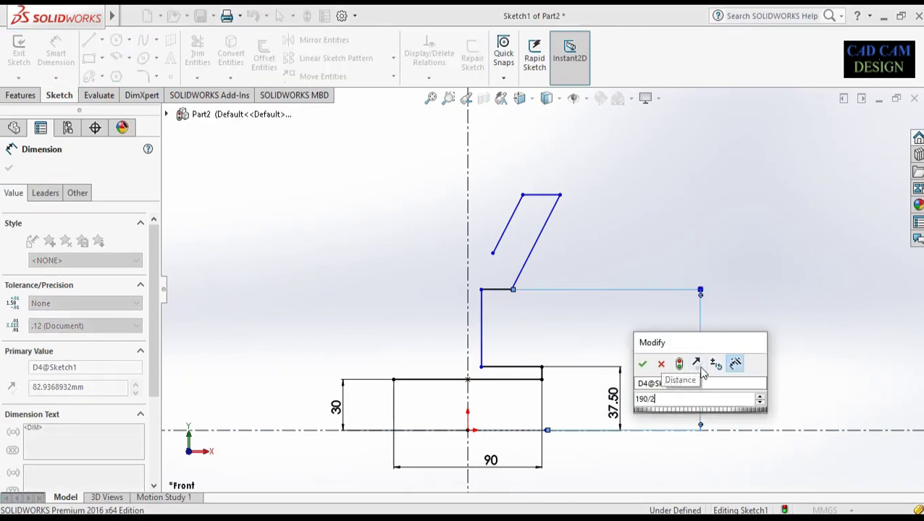
{"action": "key", "text": "Return"}
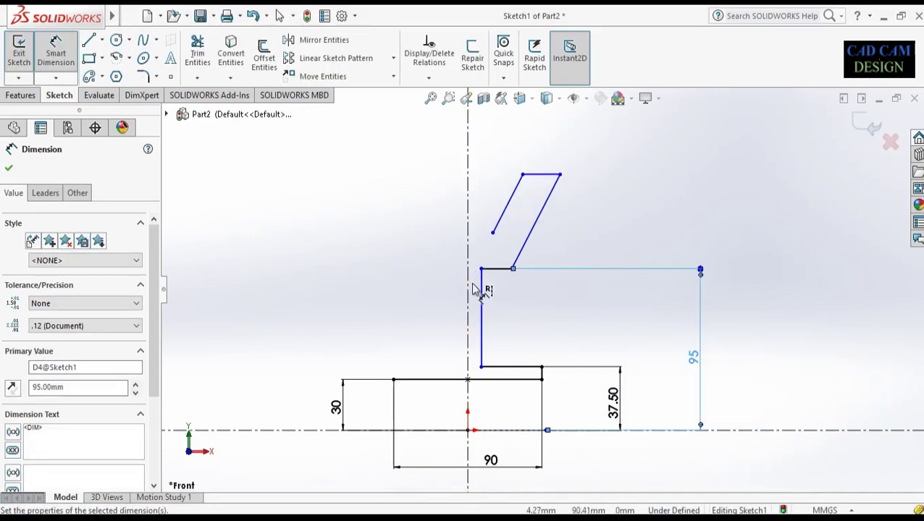
- Set the tall vertical wall's offset from the vertical centreline to 7.50 mm
{"action": "left_click", "coordinate": [482, 286]}
{"action": "left_click", "coordinate": [482, 283]}
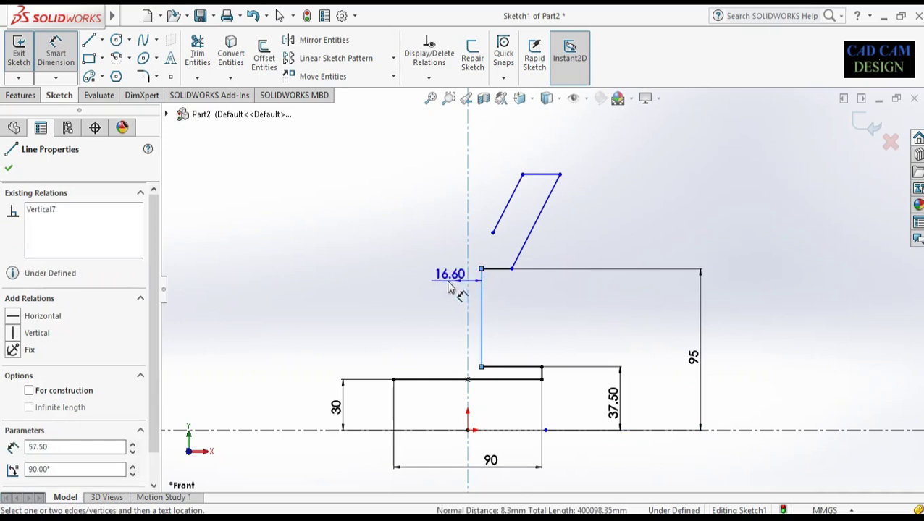
{"action": "left_click", "coordinate": [481, 264]}
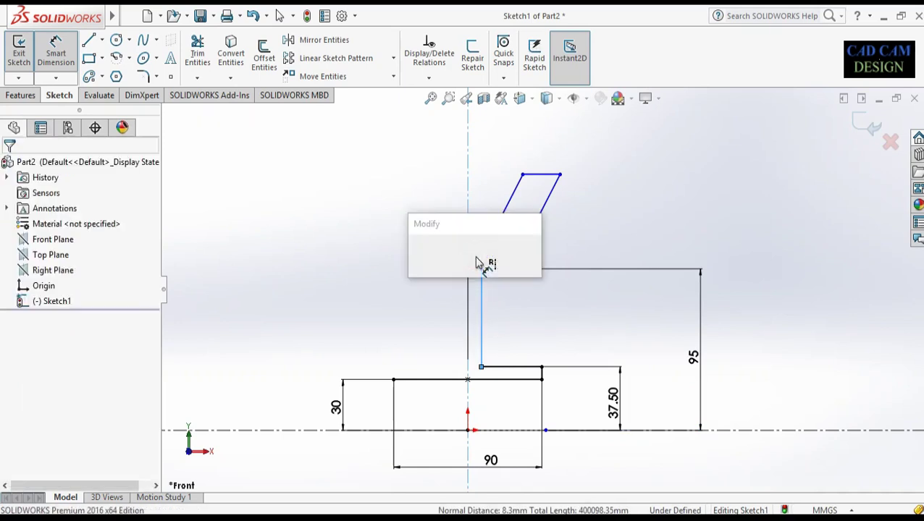
{"action": "type", "text": "7.5"}
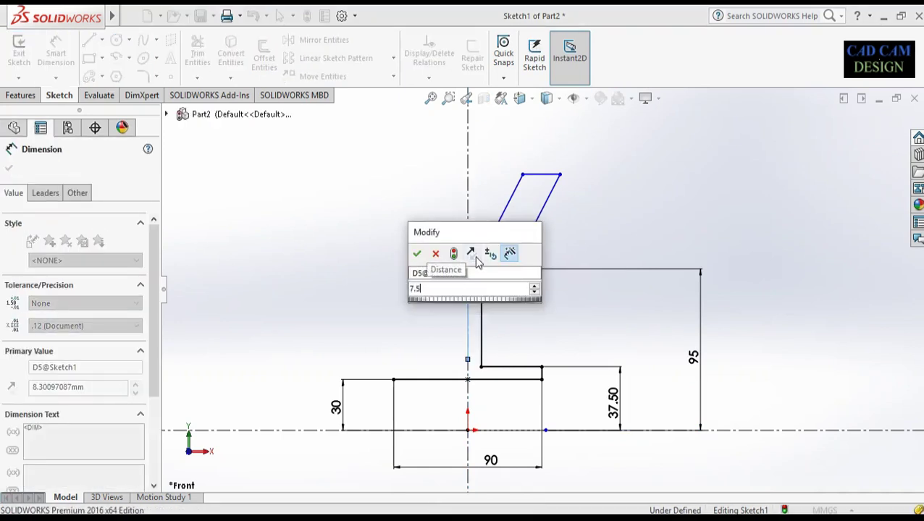
{"action": "key", "text": "Return"}
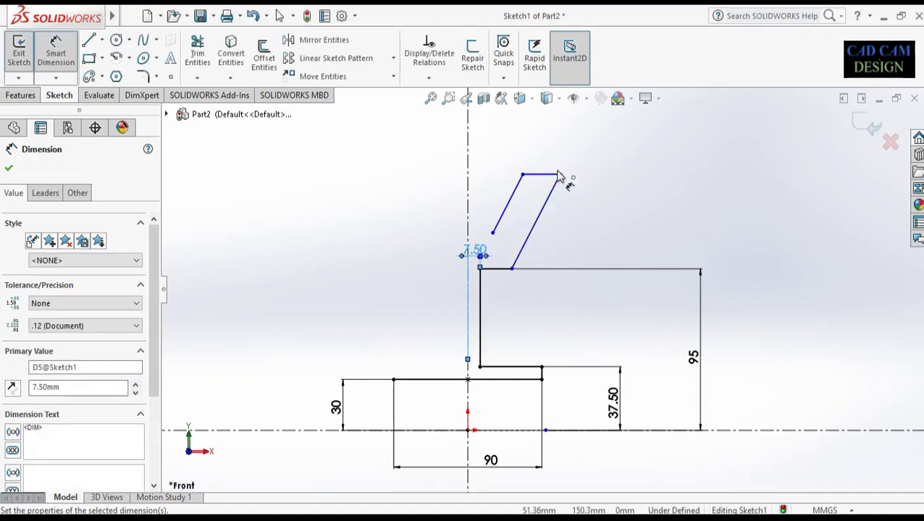
- Dimension the slanted section's top edge to 10 mm wide
{"action": "scroll", "coordinate": [562, 181], "scroll_direction": "down", "scroll_amount": 3}
{"action": "scroll", "coordinate": [547, 203], "scroll_direction": "down", "scroll_amount": 2}
{"action": "left_click", "coordinate": [541, 226]}
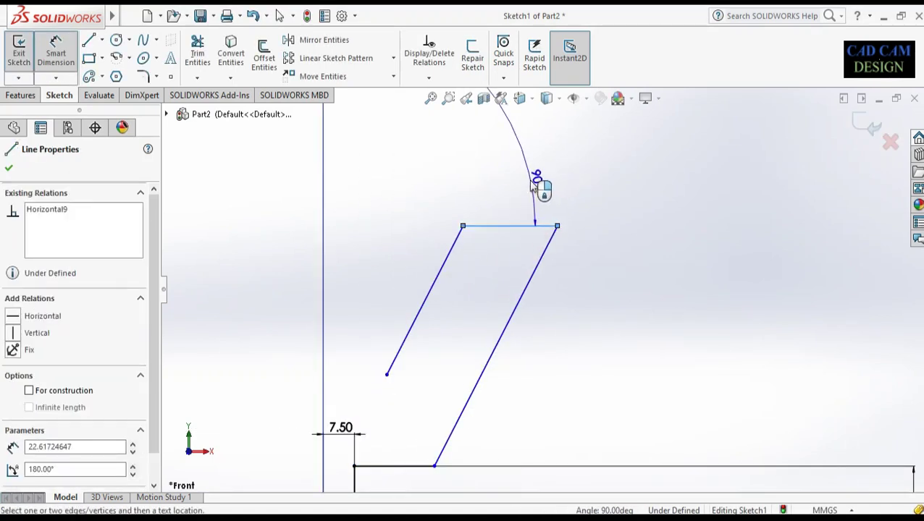
{"action": "left_click", "coordinate": [529, 191]}
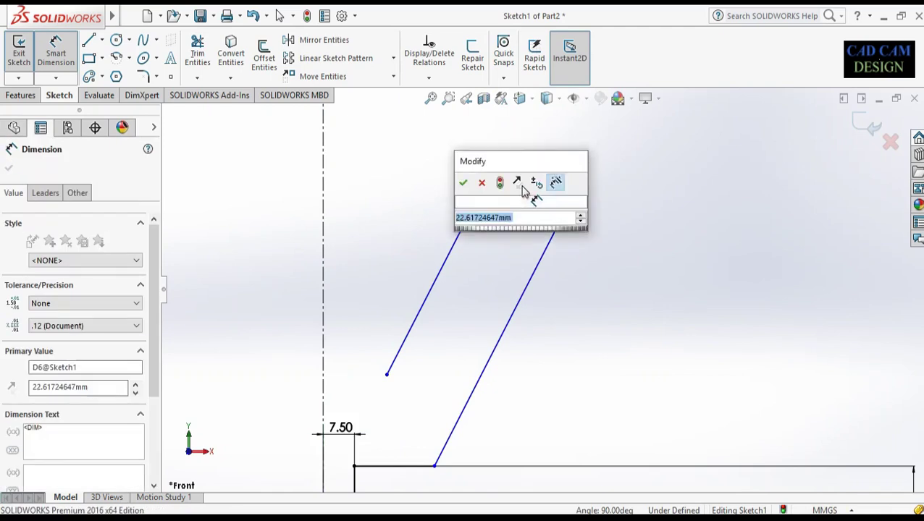
{"action": "type", "text": "4"}
{"action": "key", "text": "Return"}
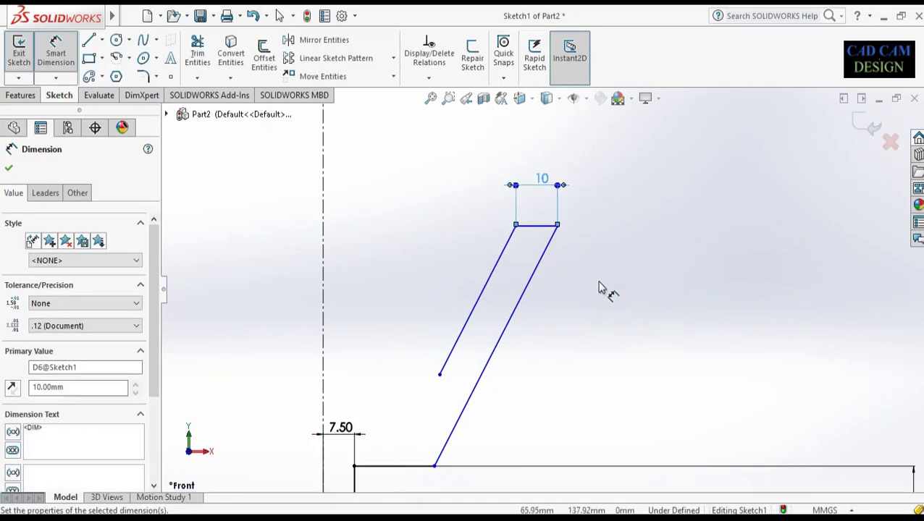
- Give the slanted section a 30 mm vertical height
{"action": "scroll", "coordinate": [572, 283], "scroll_direction": "up", "scroll_amount": 2}
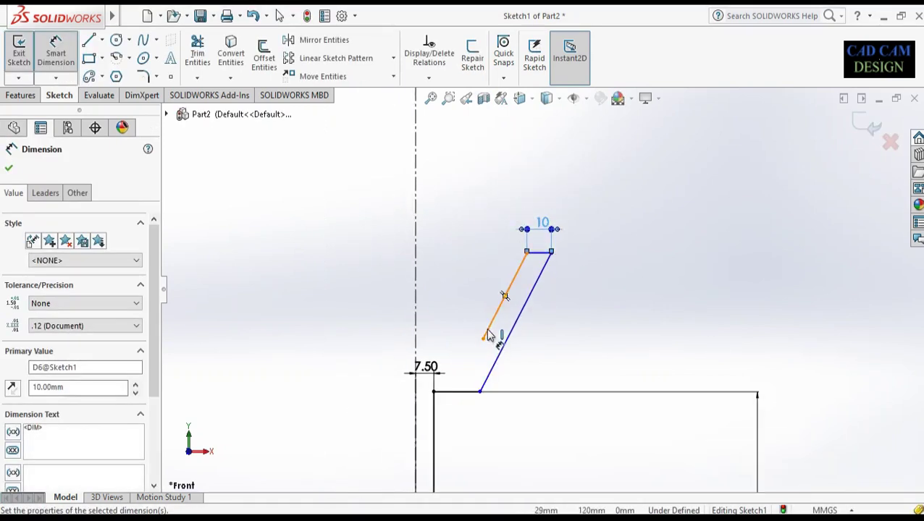
{"action": "left_click", "coordinate": [526, 254]}
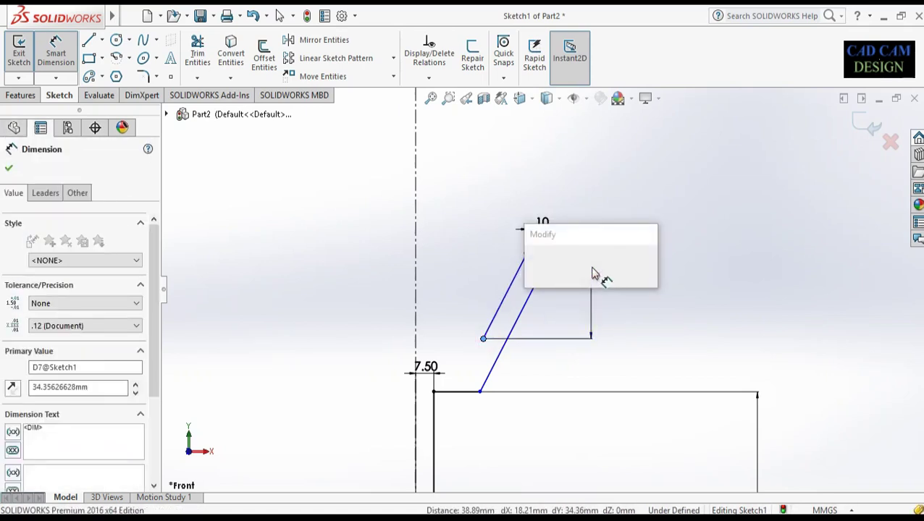
{"action": "type", "text": "30"}
{"action": "key", "text": "Return"}
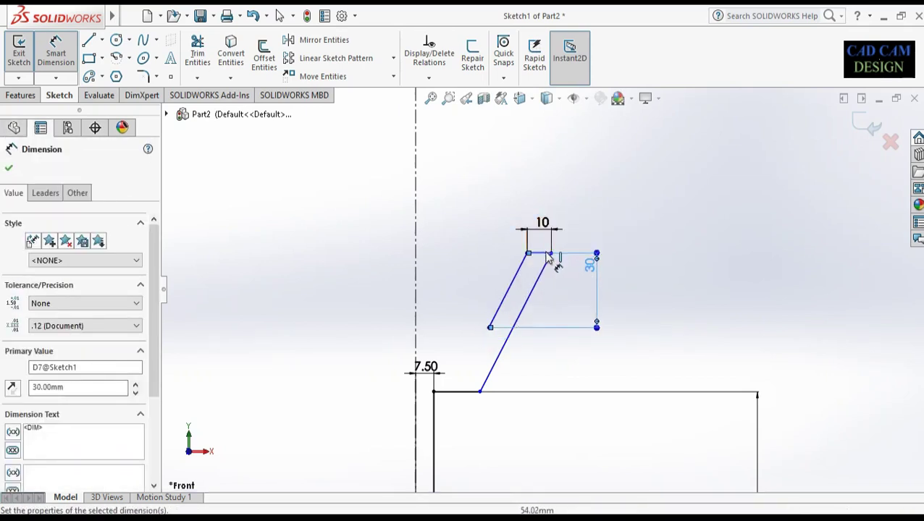
{"action": "left_click", "coordinate": [550, 255]}
{"action": "scroll", "coordinate": [581, 331], "scroll_direction": "up", "scroll_amount": 3}
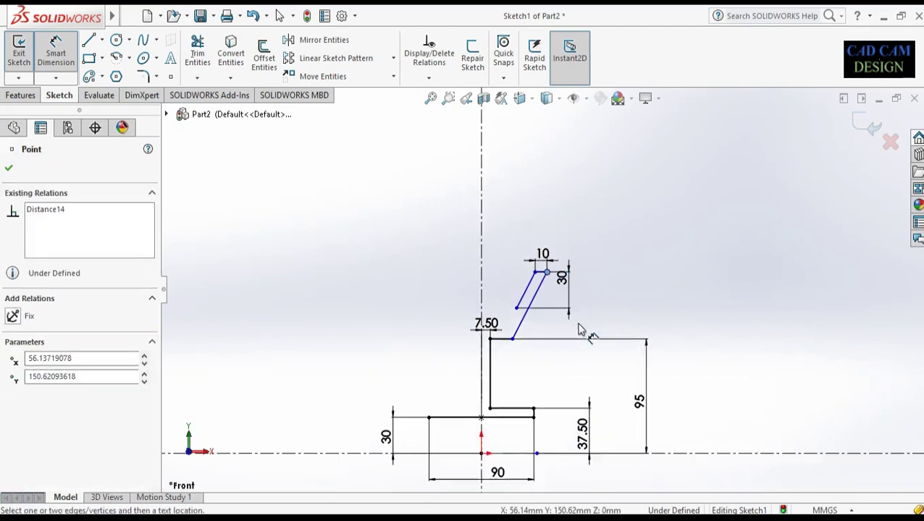
{"action": "scroll", "coordinate": [630, 386], "scroll_direction": "up", "scroll_amount": 2}
{"action": "left_click", "coordinate": [630, 386]}
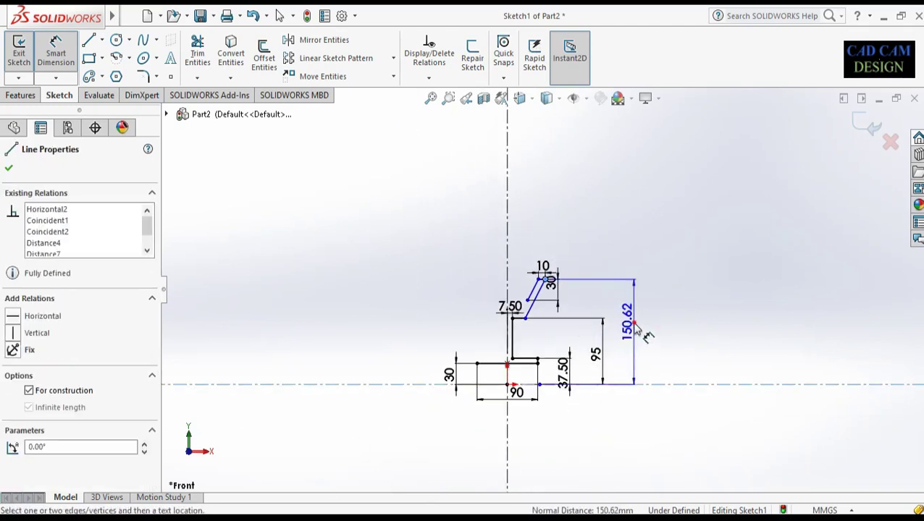
- Enter 280/2 to set the profile top 140 mm above the centreline
{"action": "left_click", "coordinate": [641, 331]}
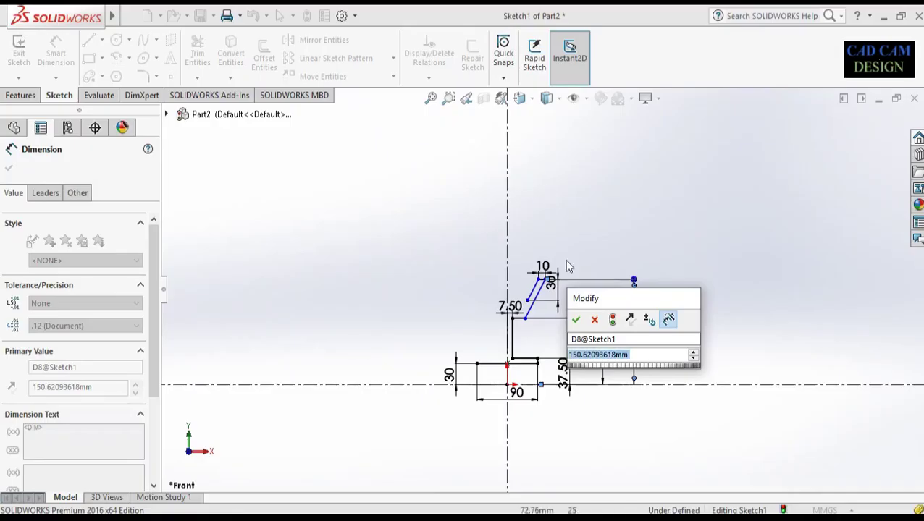
{"action": "type", "text": "280/2"}
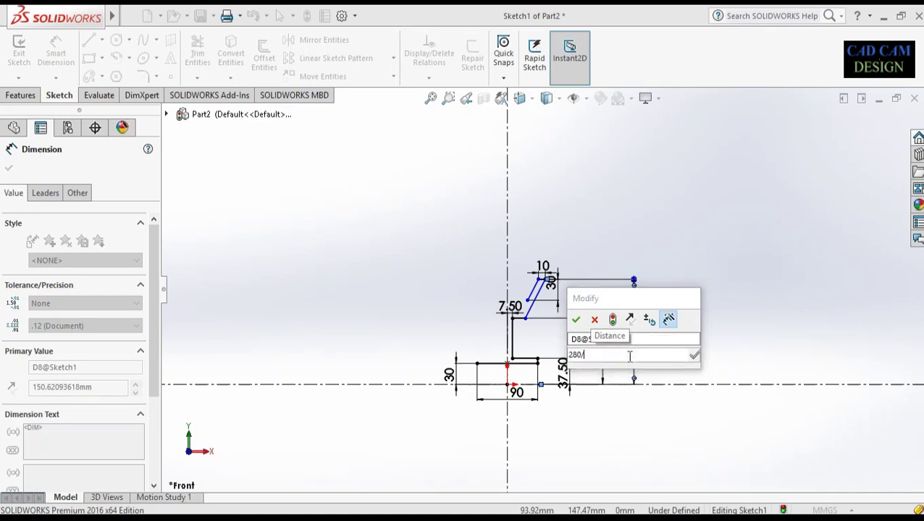
{"action": "key", "text": "Return"}
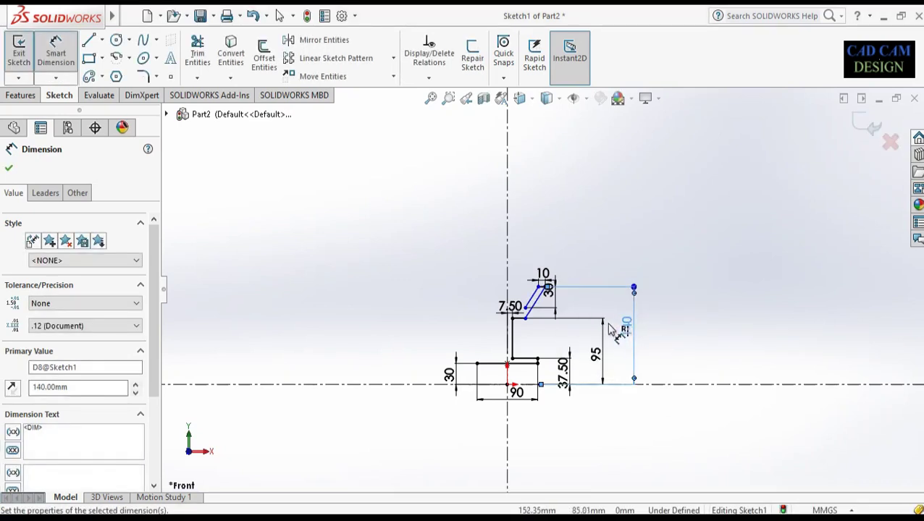
{"action": "scroll", "coordinate": [637, 333], "scroll_direction": "down", "scroll_amount": 3}
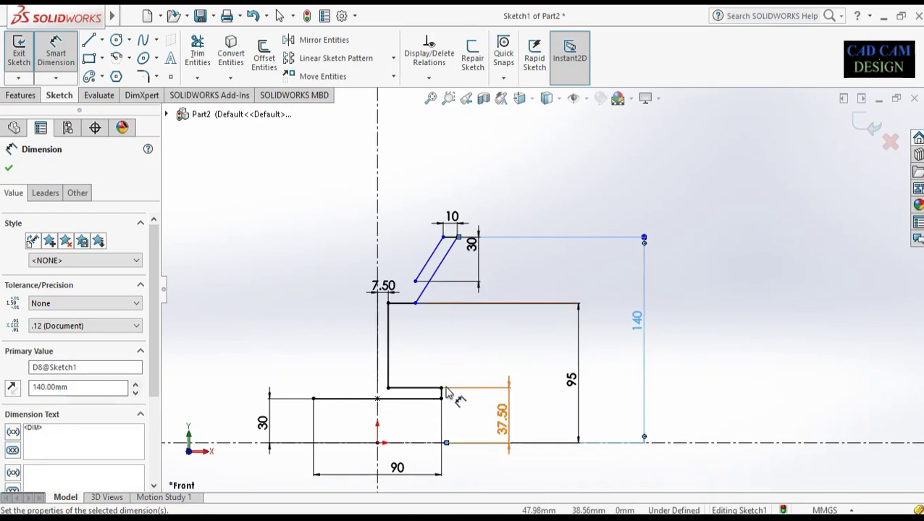
{"action": "key", "text": "Escape"}
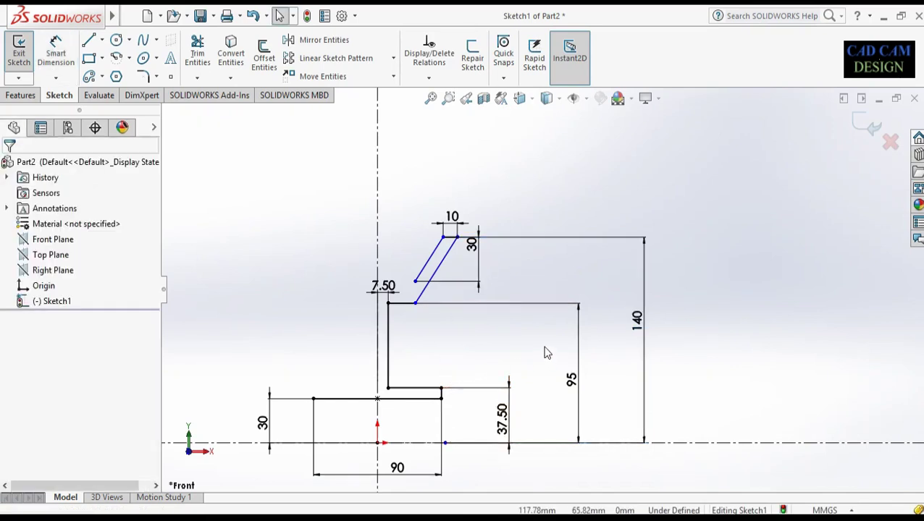
- Make the lower step corner and the slanted section's top corner vertical
{"action": "scroll", "coordinate": [514, 349], "scroll_direction": "down", "scroll_amount": 2}
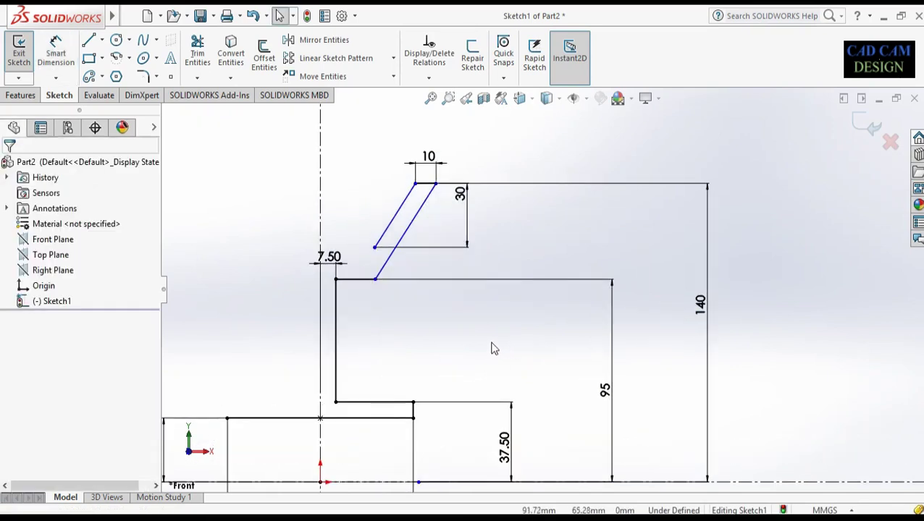
{"action": "left_click", "coordinate": [413, 402]}
{"action": "left_click", "coordinate": [436, 184], "text": "ctrl"}
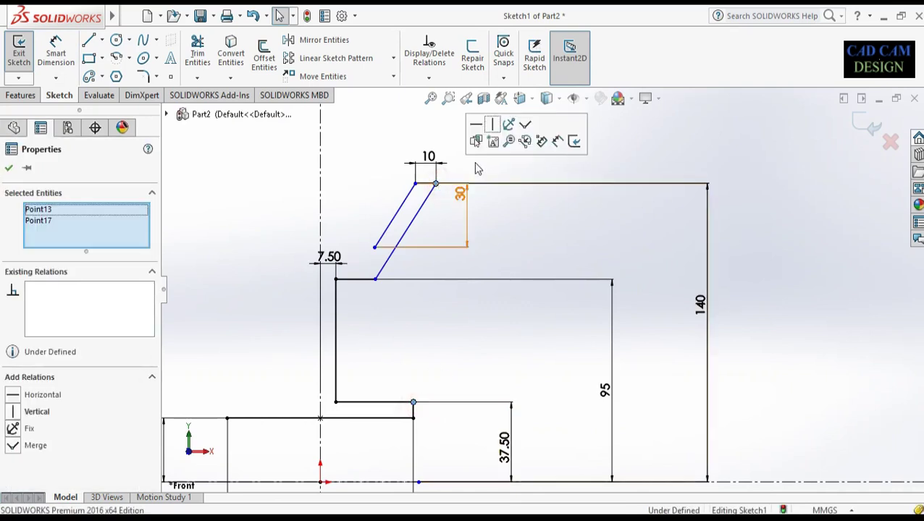
{"action": "left_click", "coordinate": [492, 125]}
{"action": "left_click", "coordinate": [488, 218]}
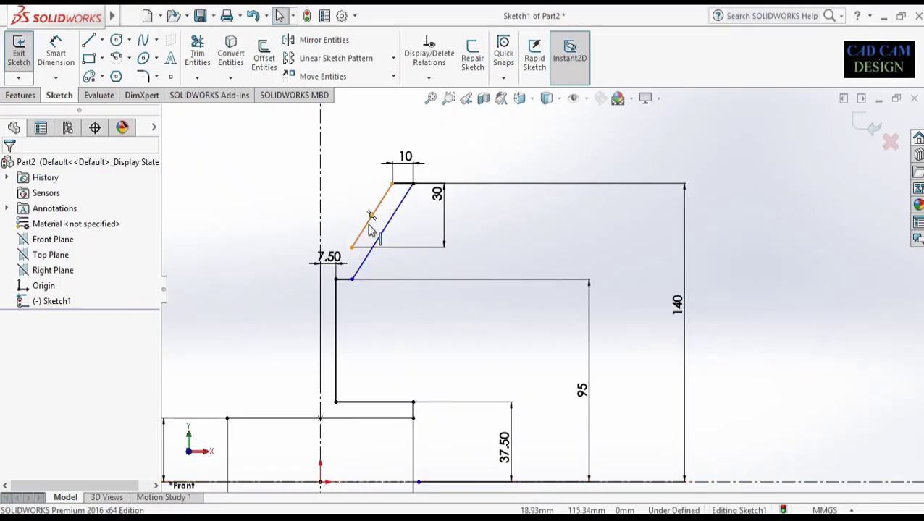
- Drag the groove geometry to adjust the slanted walls of the profile
{"action": "scroll", "coordinate": [489, 309], "scroll_direction": "up", "scroll_amount": 2}
{"action": "scroll", "coordinate": [386, 244], "scroll_direction": "down", "scroll_amount": 1}
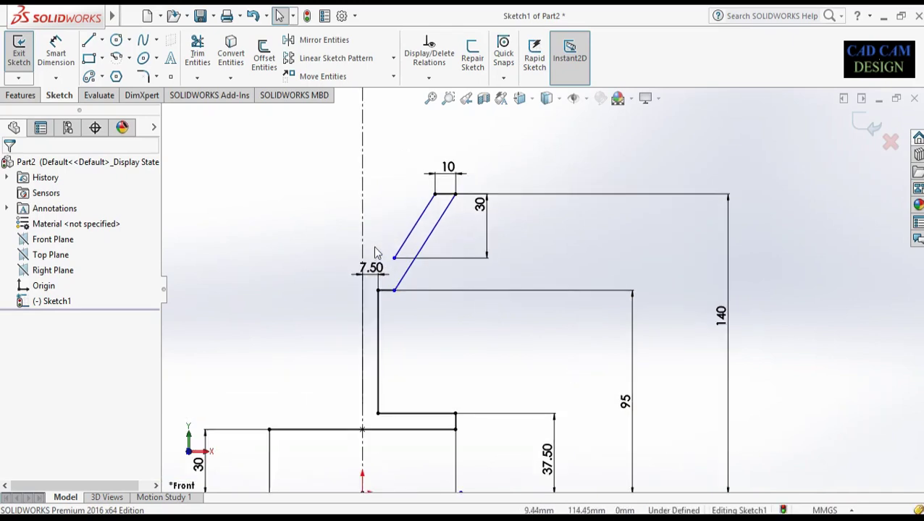
{"action": "left_click", "coordinate": [89, 42]}
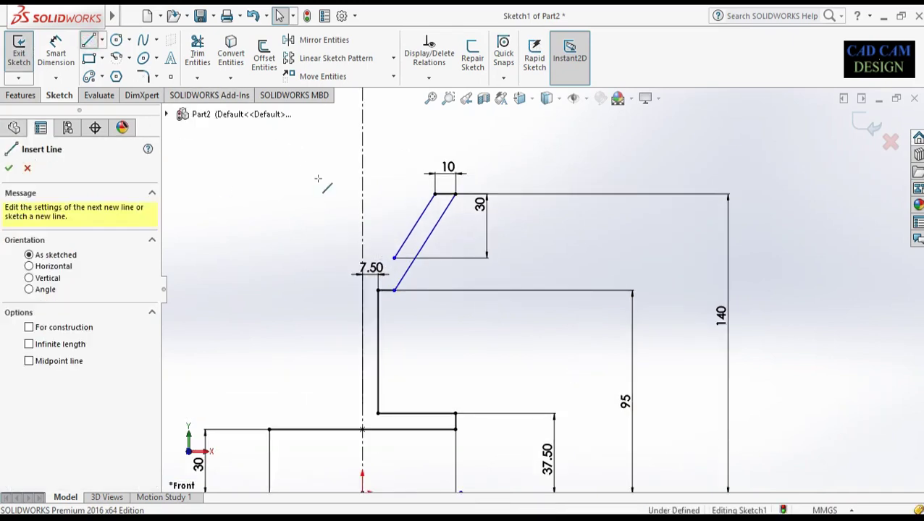
{"action": "key", "text": "Escape"}
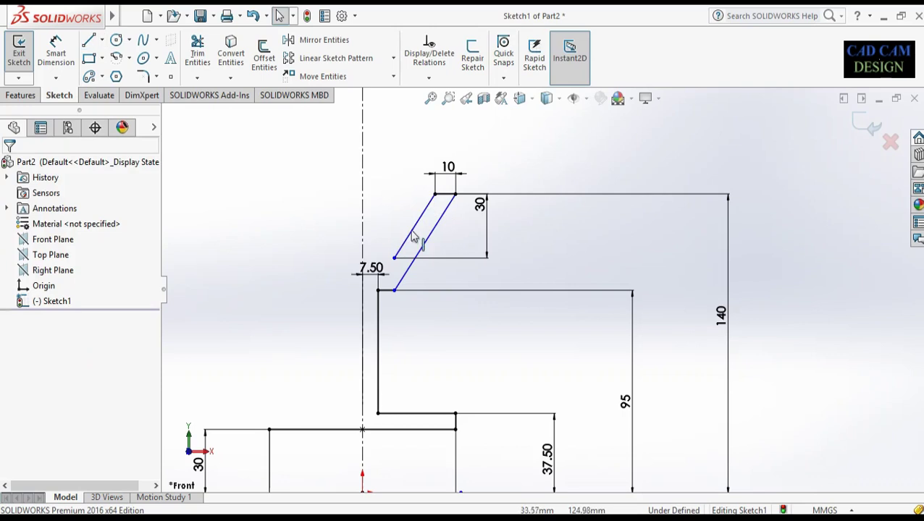
{"action": "scroll", "coordinate": [408, 239], "scroll_direction": "up", "scroll_amount": 2}
{"action": "scroll", "coordinate": [426, 209], "scroll_direction": "down", "scroll_amount": 2}
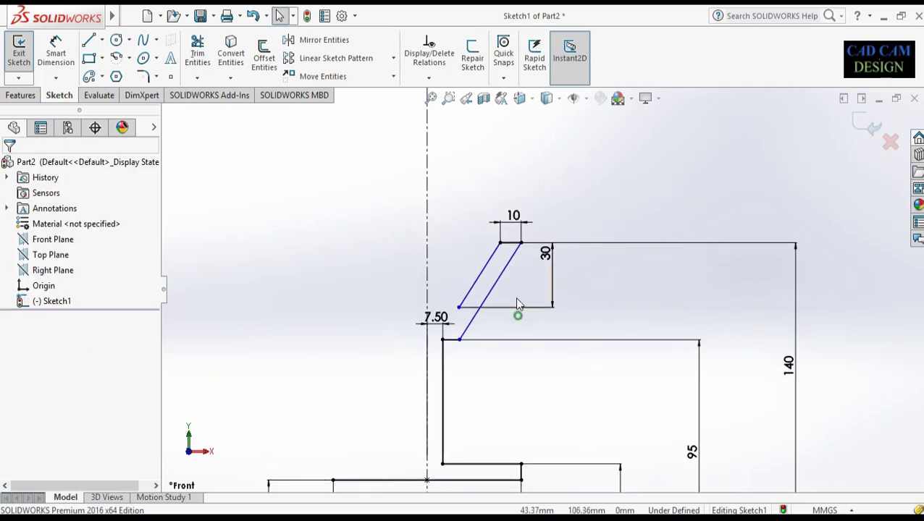
{"action": "right_click_drag", "start_coordinate": [517, 320], "coordinate": [489, 216]}
{"action": "key", "text": "Escape"}
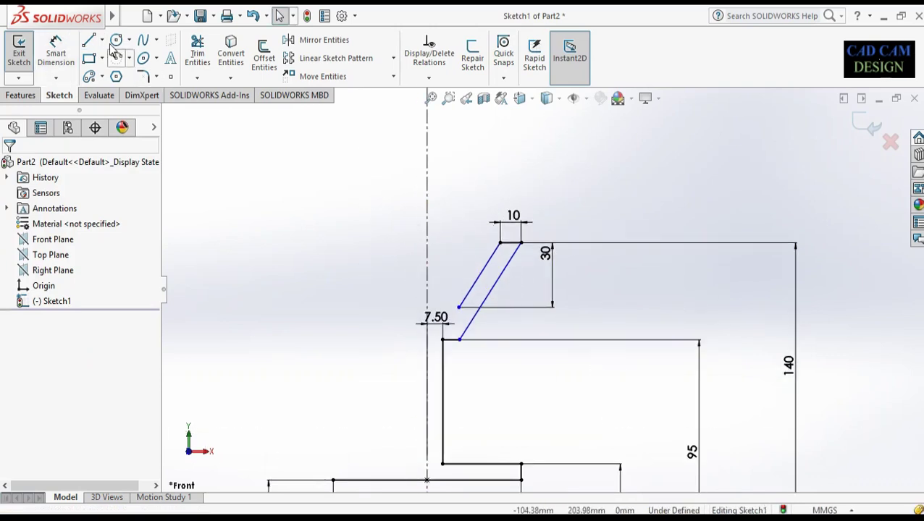
{"action": "left_click", "coordinate": [90, 41]}
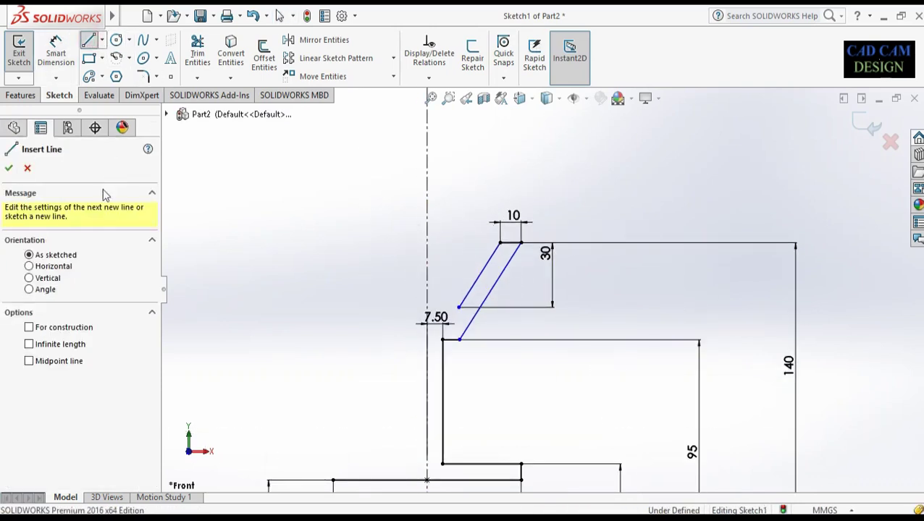
- Draw a short midpoint line centred on the axis and dimension it to 10 mm
{"action": "left_click", "coordinate": [58, 361]}
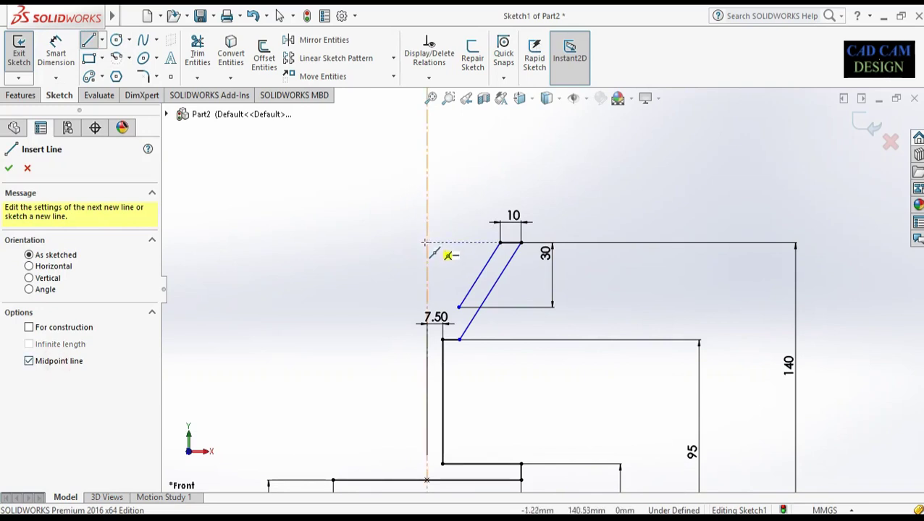
{"action": "left_click", "coordinate": [427, 242]}
{"action": "left_click", "coordinate": [444, 243]}
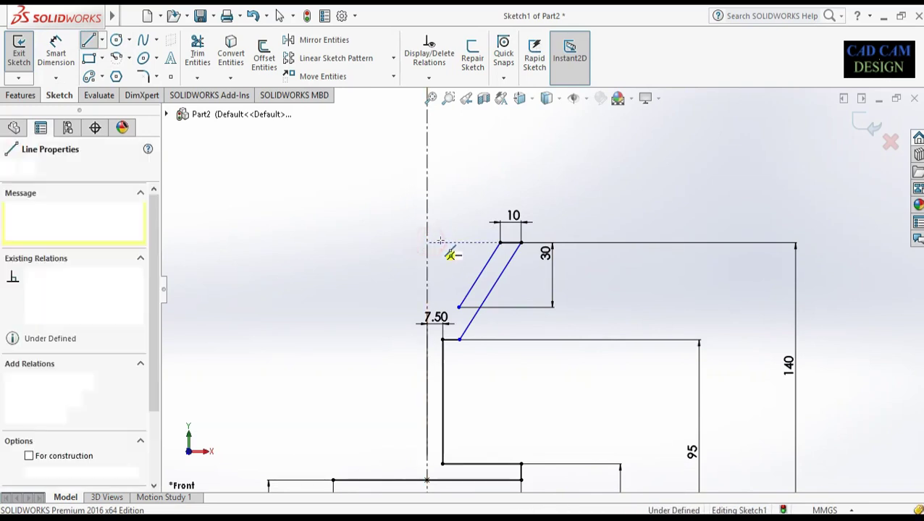
{"action": "key", "text": "Escape"}
{"action": "right_click_drag", "start_coordinate": [418, 209], "coordinate": [419, 189]}
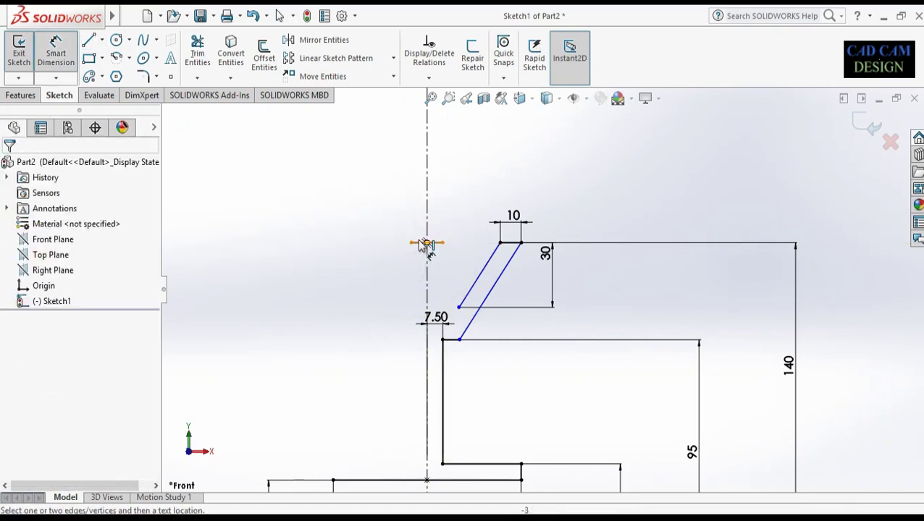
{"action": "left_click", "coordinate": [422, 243]}
{"action": "left_click", "coordinate": [425, 218]}
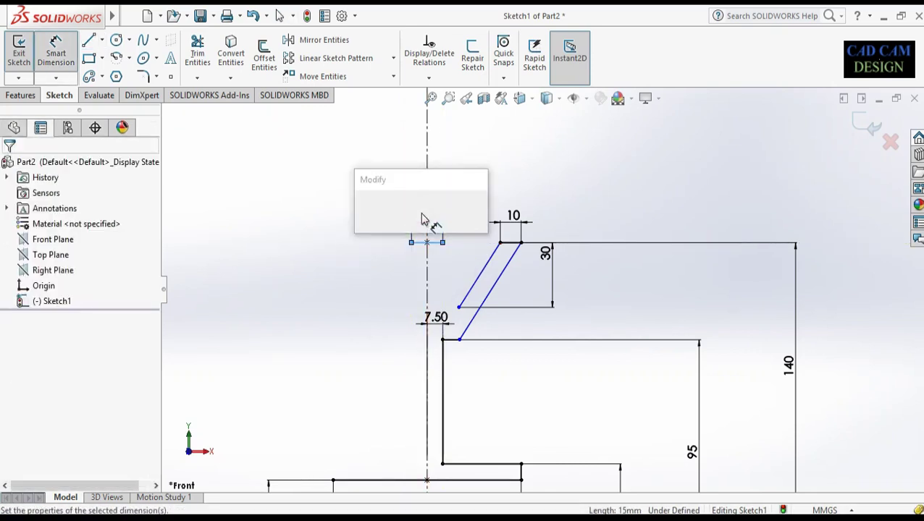
{"action": "type", "text": "1"}
{"action": "key", "text": "Return"}
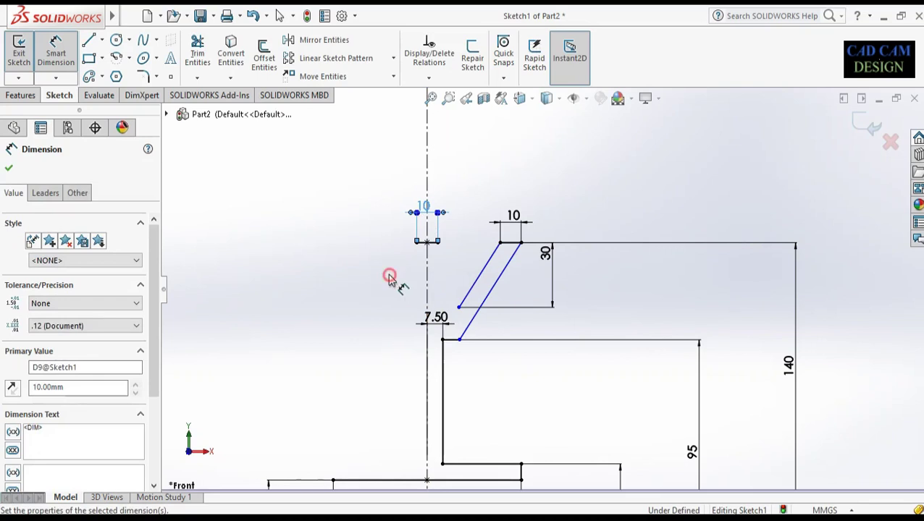
{"action": "left_click", "coordinate": [391, 275]}
- Drag the slanted line's lower endpoint right to make the groove wall steeper
{"action": "left_click", "coordinate": [89, 40]}
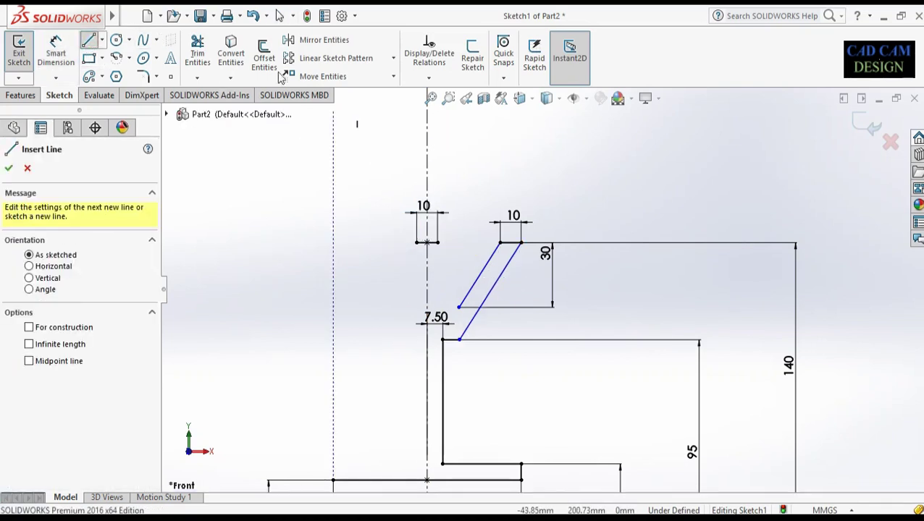
{"action": "left_click", "coordinate": [9, 170]}
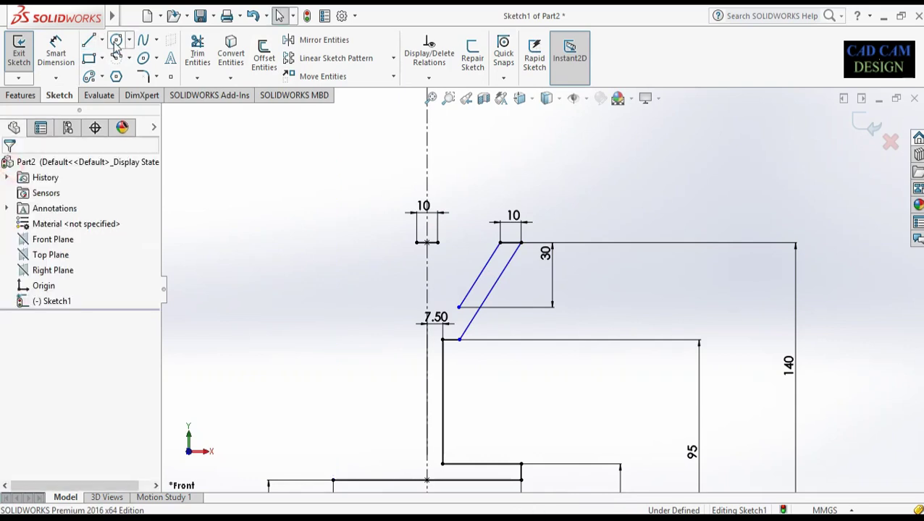
{"action": "key", "text": "l"}
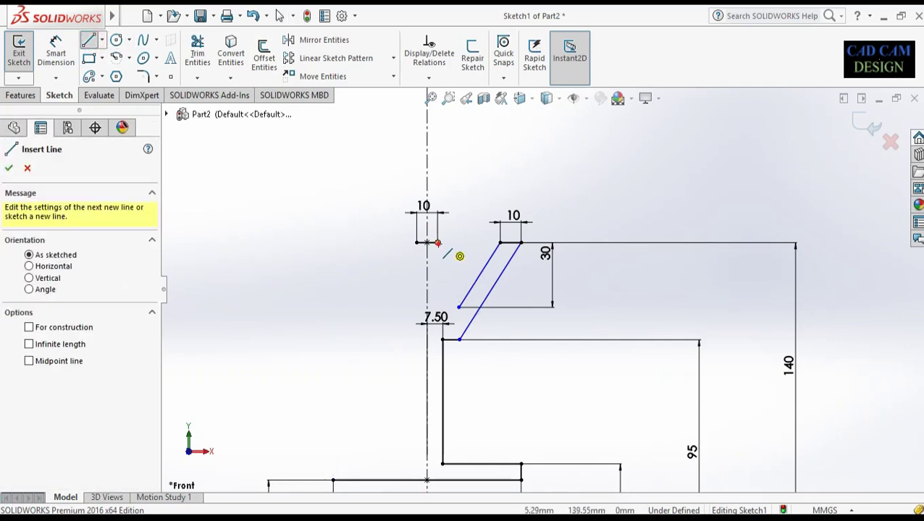
{"action": "left_click", "coordinate": [429, 243]}
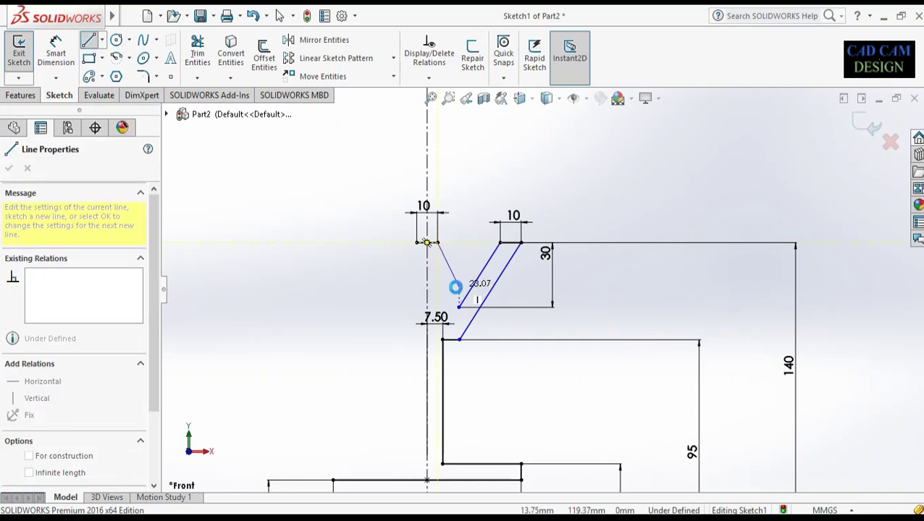
{"action": "key", "text": "Escape"}
{"action": "left_click_drag", "start_coordinate": [459, 339], "coordinate": [495, 347]}
{"action": "left_click", "coordinate": [544, 413]}
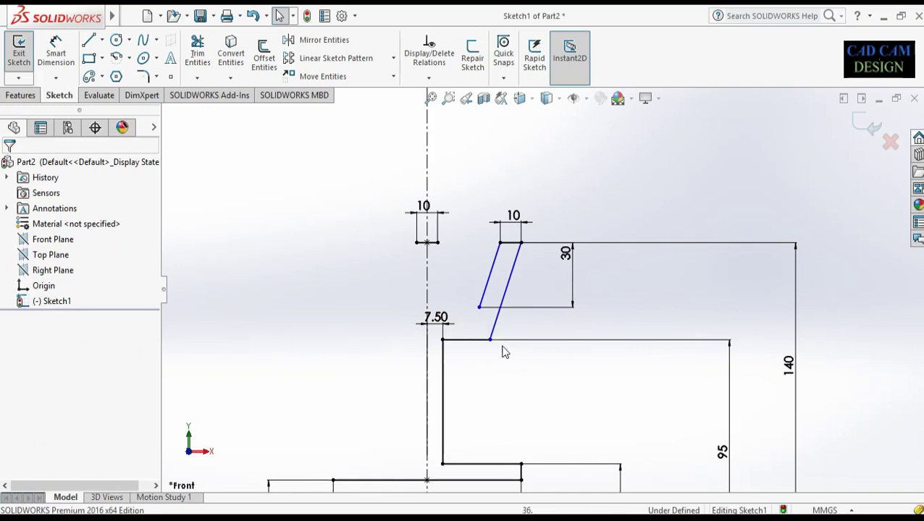
{"action": "scroll", "coordinate": [501, 373], "scroll_direction": "up", "scroll_amount": 1}
{"action": "scroll", "coordinate": [504, 385], "scroll_direction": "up", "scroll_amount": 2}
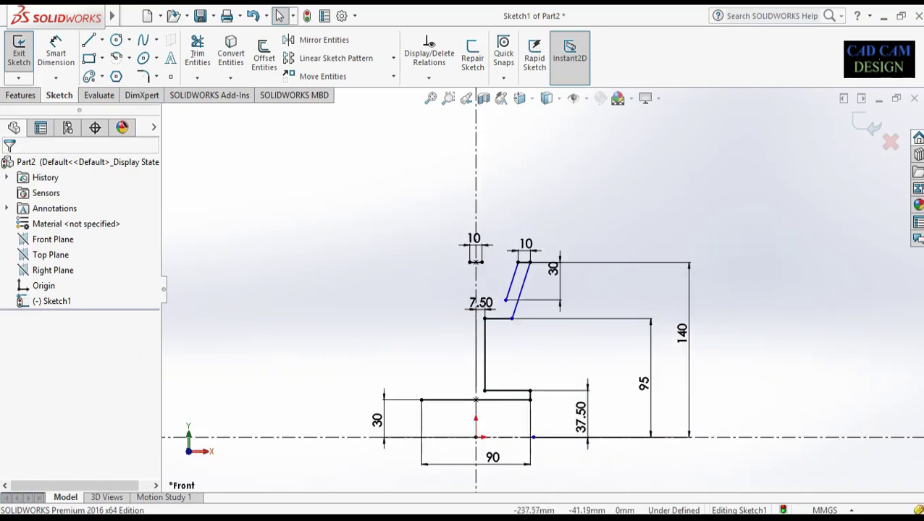
{"action": "key", "text": "alt+Tab"}
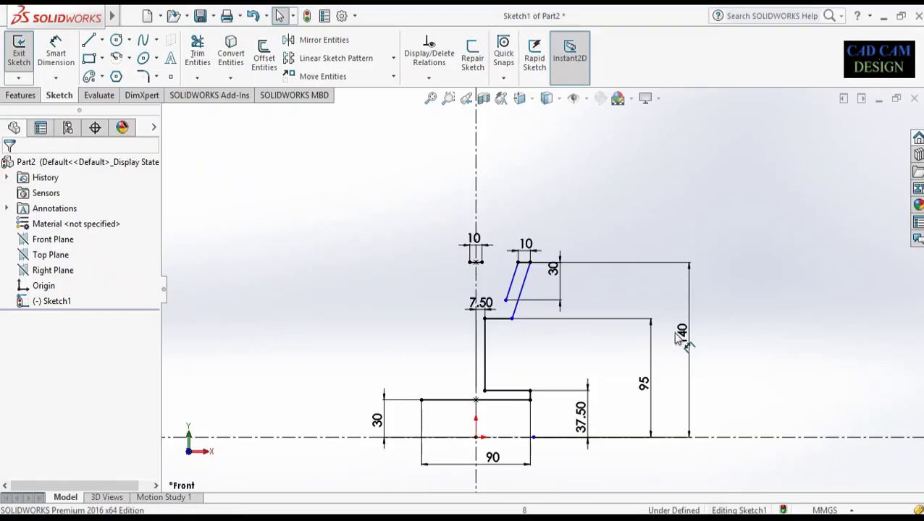
{"action": "scroll", "coordinate": [572, 287], "scroll_direction": "down", "scroll_amount": 2}
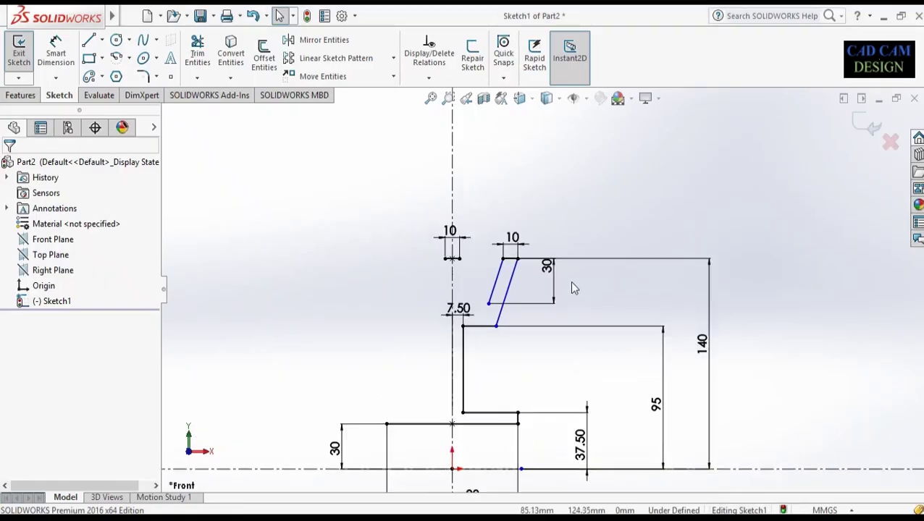
- Draw the groove's slanted left wall and flat bottom from the short top line's end
{"action": "scroll", "coordinate": [572, 286], "scroll_direction": "down", "scroll_amount": 2}
{"action": "left_click", "coordinate": [92, 44]}
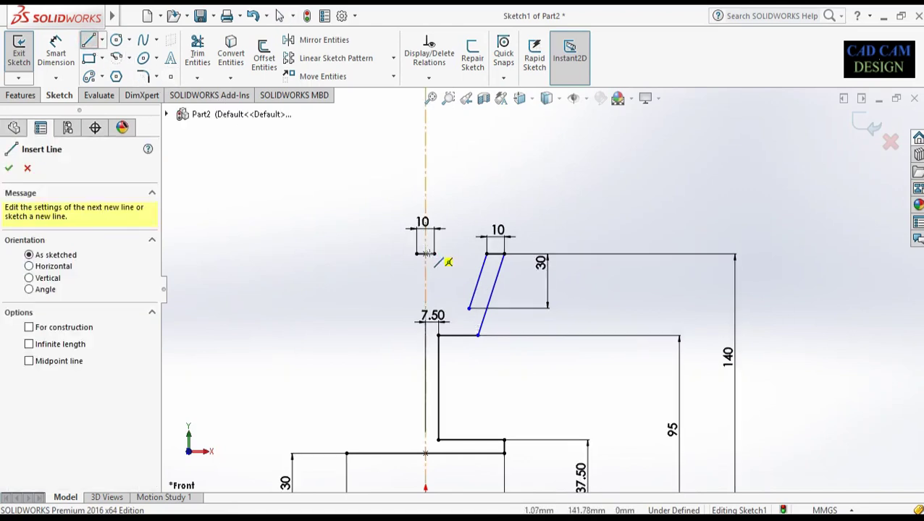
{"action": "left_click", "coordinate": [433, 254]}
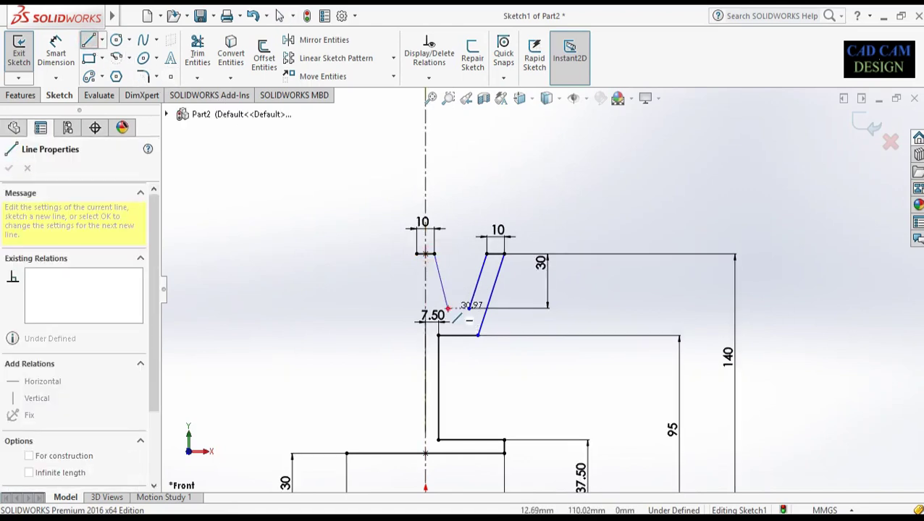
{"action": "left_click", "coordinate": [448, 309]}
{"action": "left_click", "coordinate": [470, 310]}
{"action": "right_click", "coordinate": [528, 271]}
{"action": "left_click", "coordinate": [532, 275]}
{"action": "scroll", "coordinate": [516, 290], "scroll_direction": "down", "scroll_amount": 3}
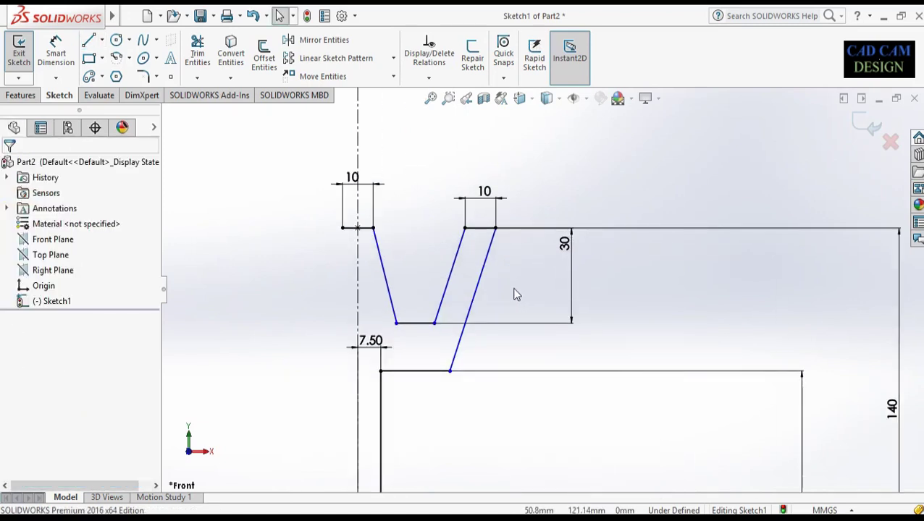
{"action": "left_click", "coordinate": [470, 371]}
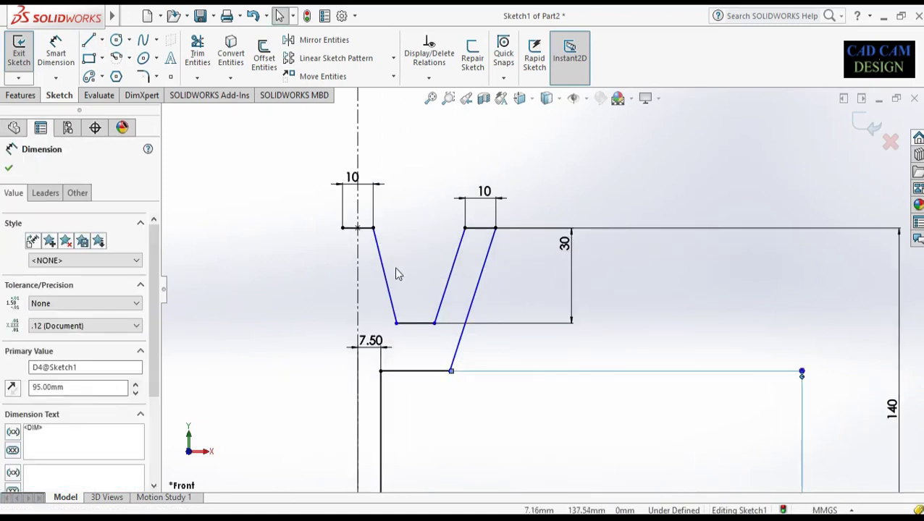
- Add a driven 30 mm dimension across the groove's two top corners
{"action": "right_click_drag", "start_coordinate": [396, 273], "coordinate": [386, 231]}
{"action": "left_click", "coordinate": [374, 229]}
{"action": "left_click", "coordinate": [464, 229]}
{"action": "left_click", "coordinate": [438, 165]}
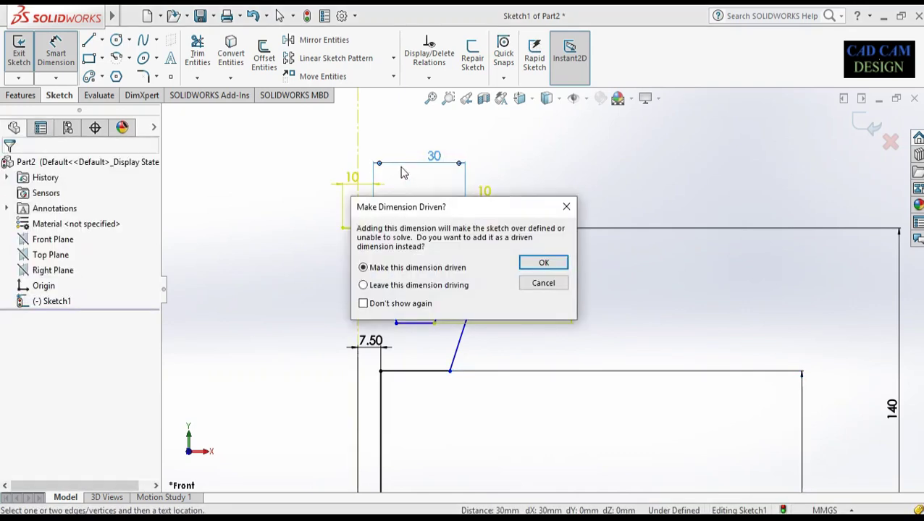
{"action": "left_click", "coordinate": [540, 264]}
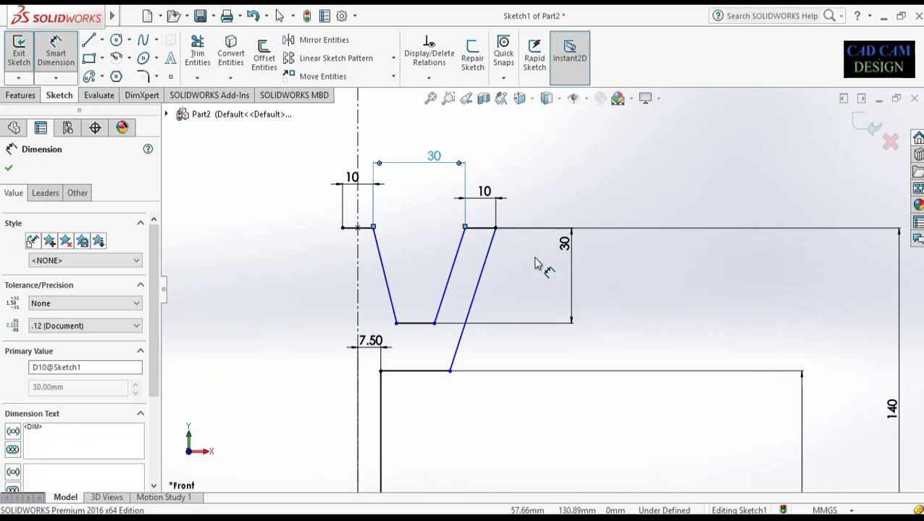
{"action": "key", "text": "Escape"}
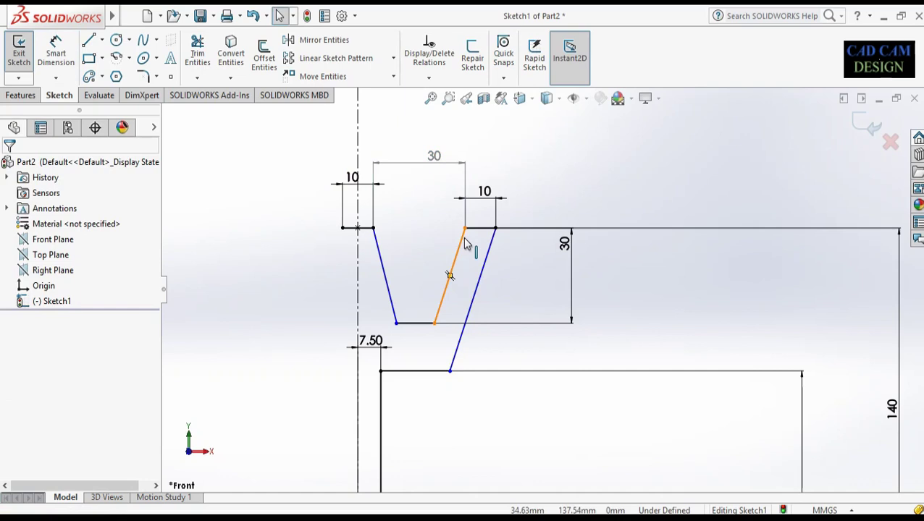
- Make the right wall's two slanted lines parallel and move the 30 dimension lower
{"action": "left_click", "coordinate": [461, 243]}
{"action": "left_click", "coordinate": [483, 262], "text": "ctrl"}
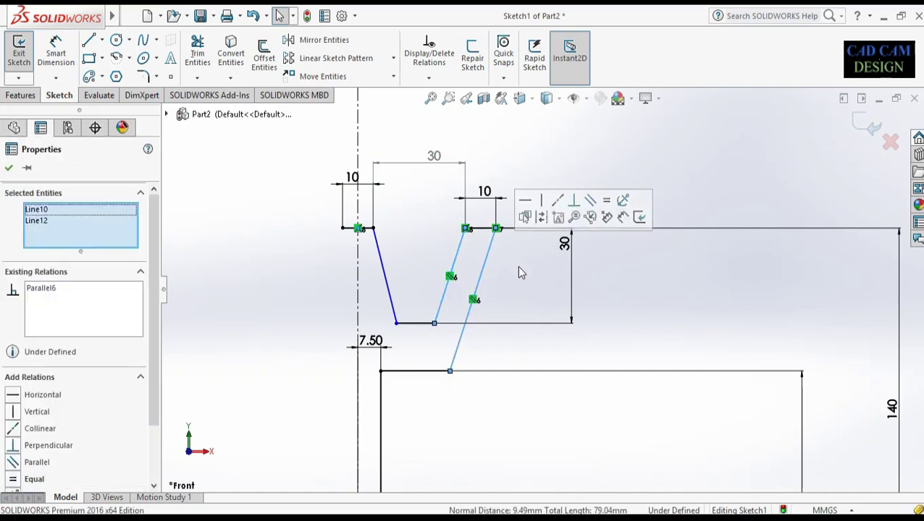
{"action": "left_click", "coordinate": [588, 202]}
{"action": "left_click", "coordinate": [633, 311]}
{"action": "scroll", "coordinate": [541, 346], "scroll_direction": "up", "scroll_amount": 2}
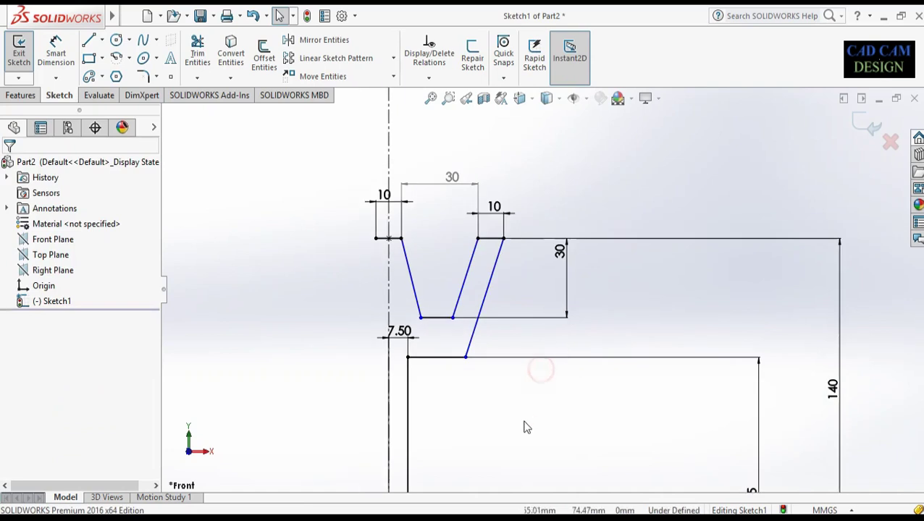
{"action": "scroll", "coordinate": [451, 331], "scroll_direction": "down", "scroll_amount": 2}
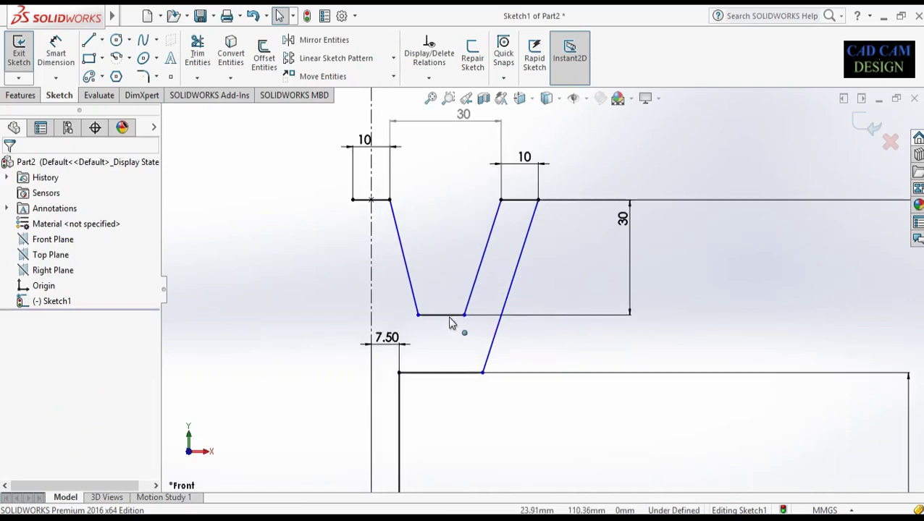
{"action": "right_click_drag", "start_coordinate": [440, 334], "coordinate": [439, 239]}
{"action": "left_click", "coordinate": [465, 137]}
{"action": "key", "text": "Escape"}
- Dimension the angle between the two V-groove walls to 40°
{"action": "right_click_drag", "start_coordinate": [407, 257], "coordinate": [406, 233]}
{"action": "left_click", "coordinate": [398, 231]}
{"action": "left_click", "coordinate": [490, 232]}
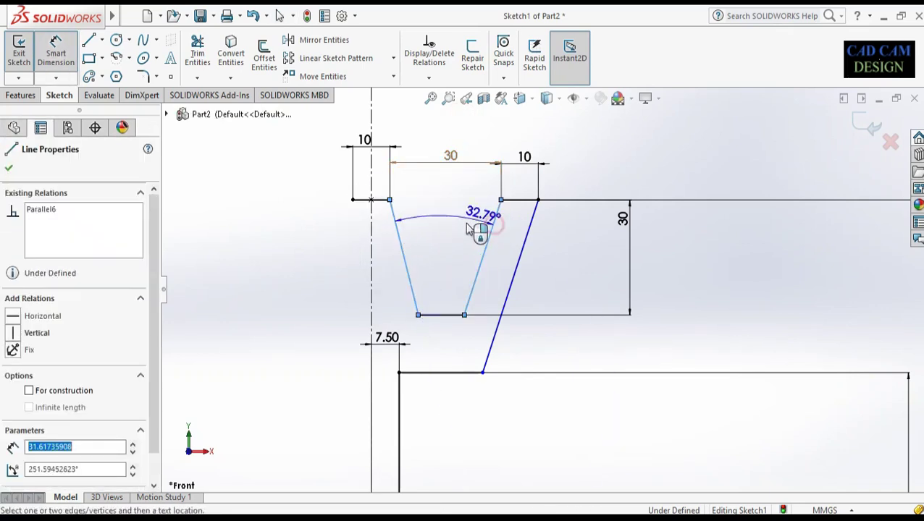
{"action": "left_click", "coordinate": [470, 236]}
{"action": "type", "text": "40"}
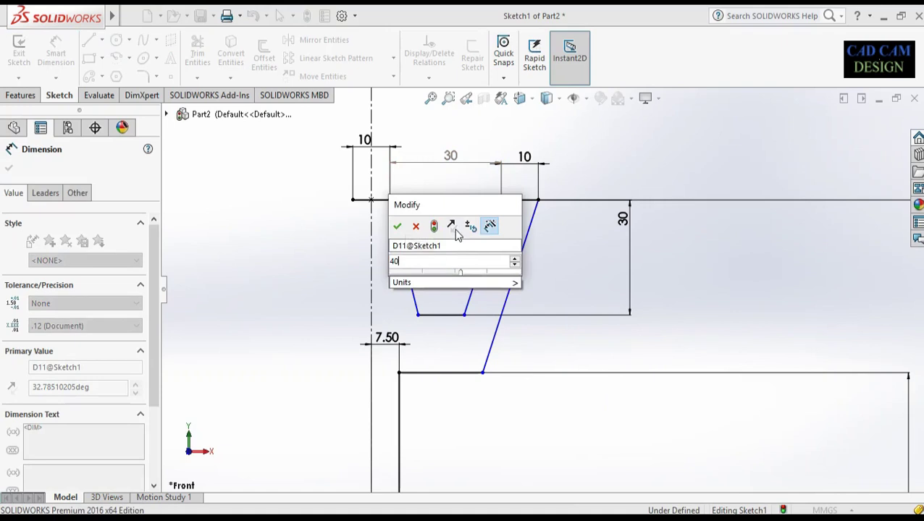
{"action": "key", "text": "Return"}
{"action": "key", "text": "Escape"}
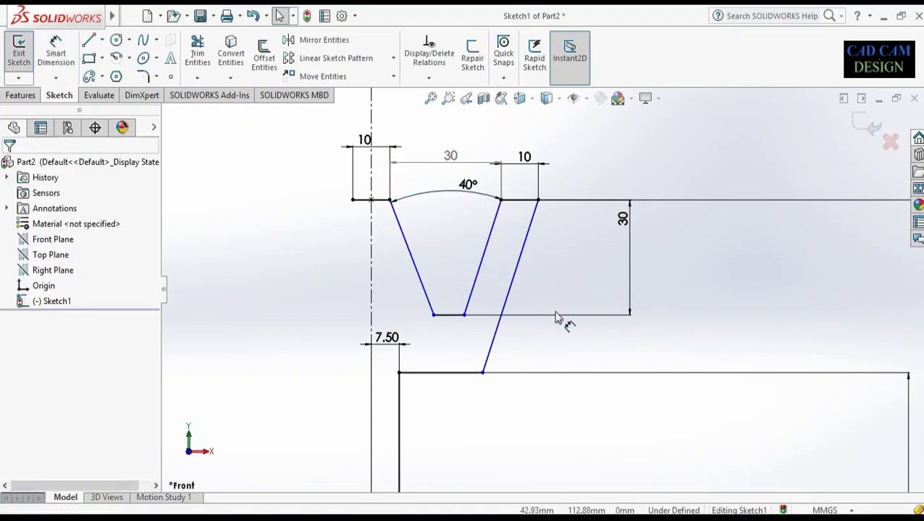
- Make the left and middle groove walls equal in length, undoing a conflicting parallel relation
{"action": "scroll", "coordinate": [550, 310], "scroll_direction": "up", "scroll_amount": 2}
{"action": "scroll", "coordinate": [536, 286], "scroll_direction": "down", "scroll_amount": 2}
{"action": "scroll", "coordinate": [518, 293], "scroll_direction": "down", "scroll_amount": 1}
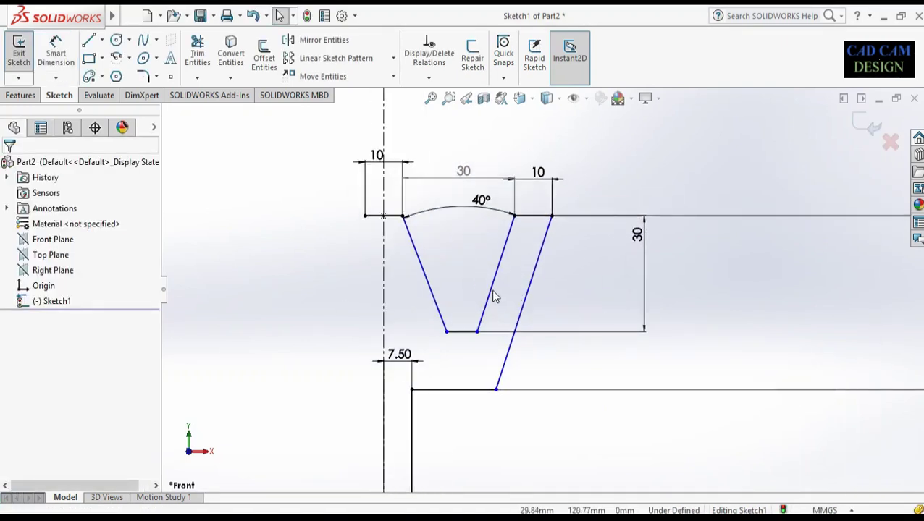
{"action": "left_click", "coordinate": [489, 293]}
{"action": "left_click", "coordinate": [524, 303], "text": "ctrl"}
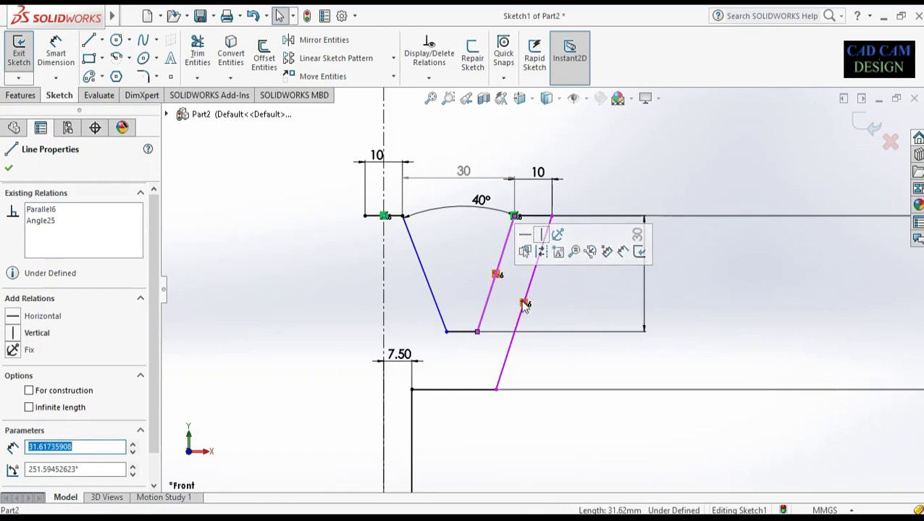
{"action": "left_click", "coordinate": [525, 303]}
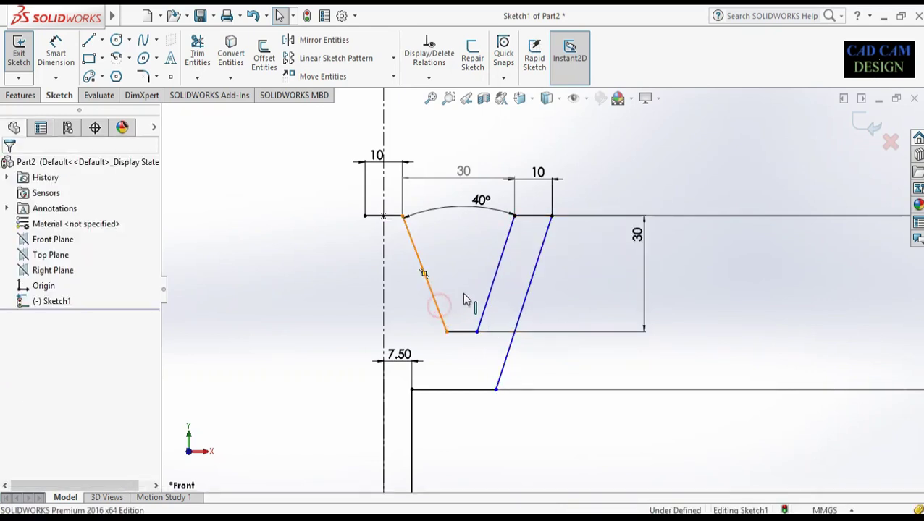
{"action": "left_click", "coordinate": [439, 308]}
{"action": "left_click", "coordinate": [490, 295], "text": "ctrl"}
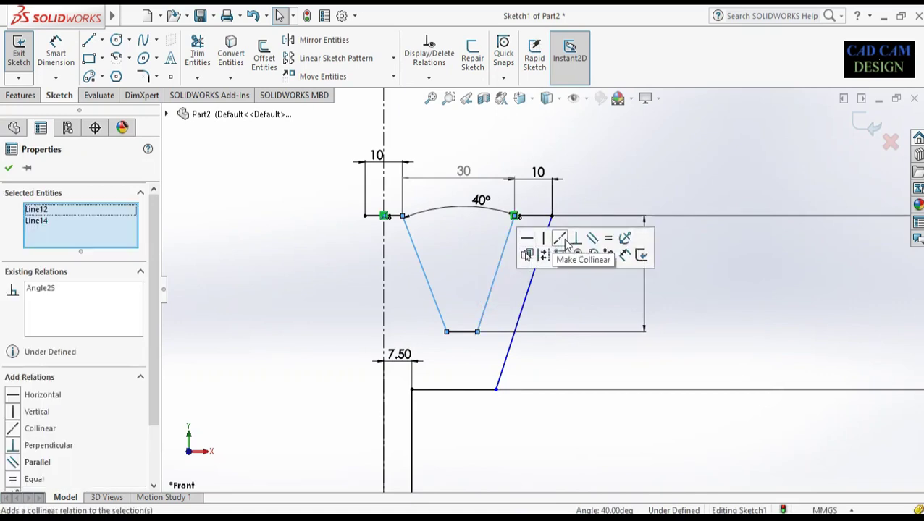
{"action": "left_click", "coordinate": [593, 240]}
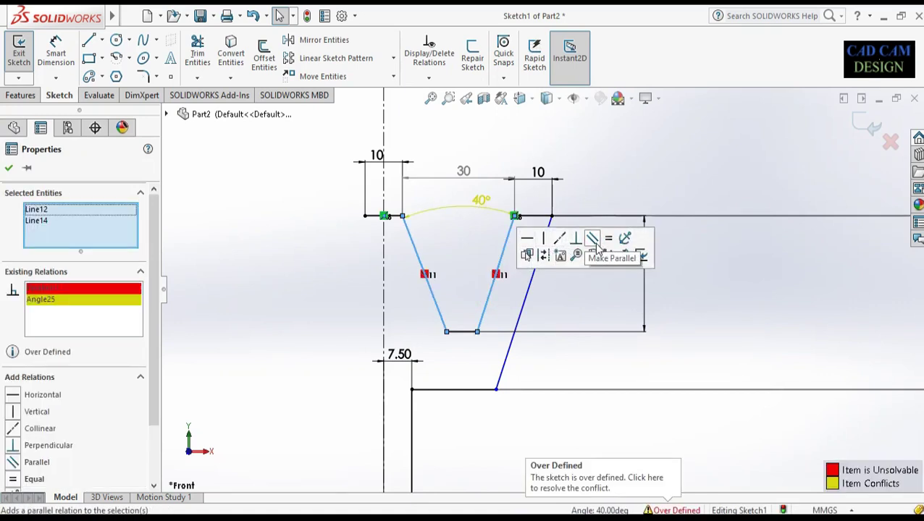
{"action": "key", "text": "ctrl+z"}
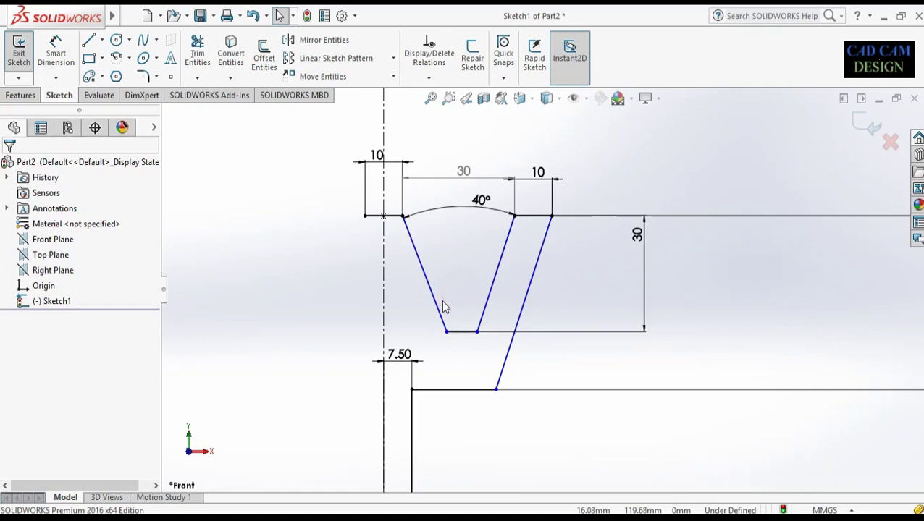
{"action": "left_click", "coordinate": [440, 310]}
{"action": "left_click", "coordinate": [495, 274], "text": "ctrl"}
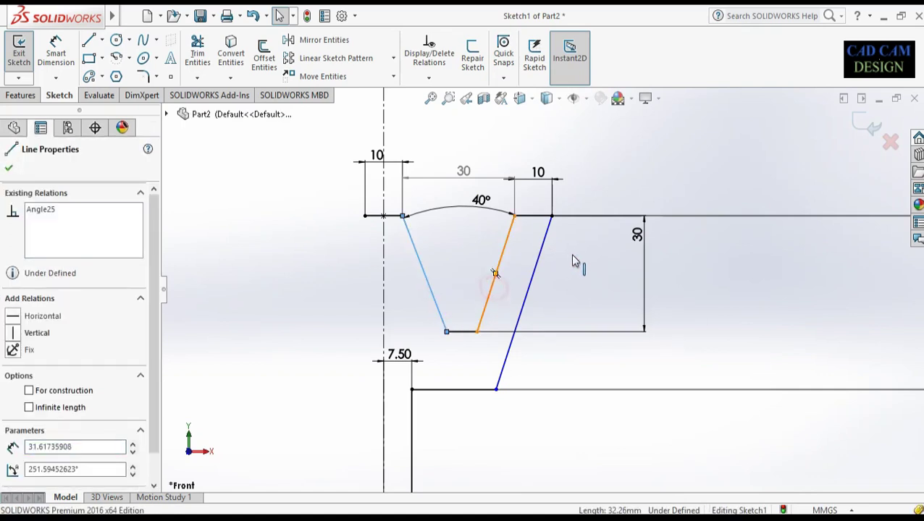
{"action": "left_click", "coordinate": [612, 228]}
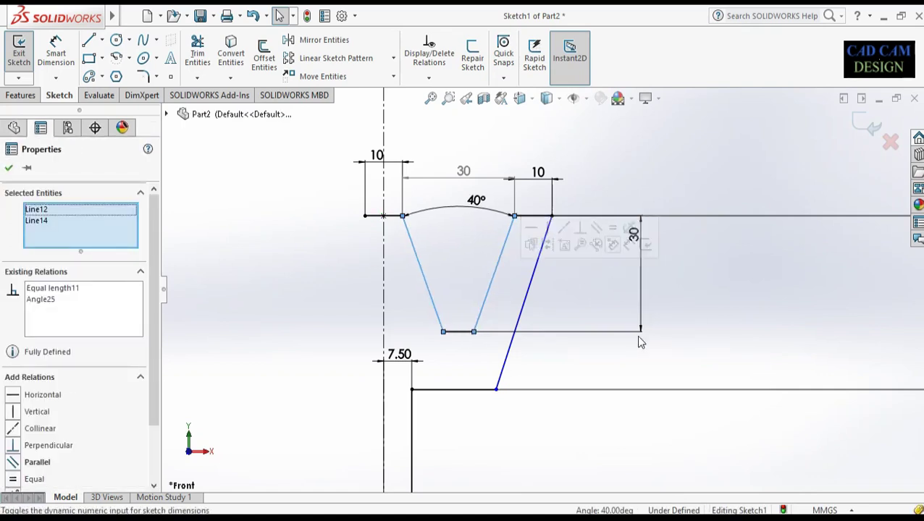
{"action": "left_click", "coordinate": [637, 348]}
- Launch Mirror Entities for the profile
{"action": "scroll", "coordinate": [568, 398], "scroll_direction": "up", "scroll_amount": 3}
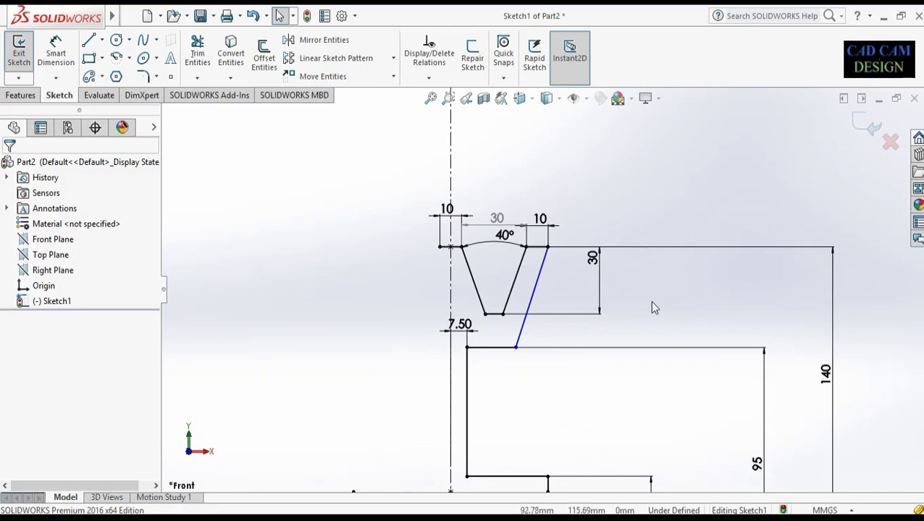
{"action": "left_click", "coordinate": [571, 396]}
{"action": "left_click", "coordinate": [324, 40]}
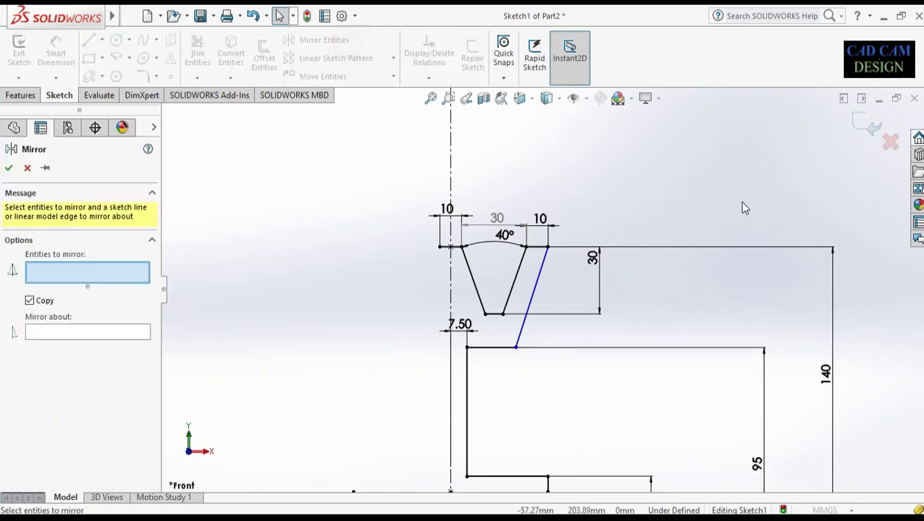
- Box-select the whole profile and mirror it about the vertical centreline, then fit the view
{"action": "key", "text": "z"}
{"action": "mouse_move", "coordinate": [681, 178]}
{"action": "left_mouse_down"}
{"action": "mouse_move", "coordinate": [540, 453]}
{"action": "mouse_move", "coordinate": [478, 438]}
{"action": "left_mouse_up"}
{"action": "scroll", "coordinate": [553, 406], "scroll_direction": "down", "scroll_amount": 3}
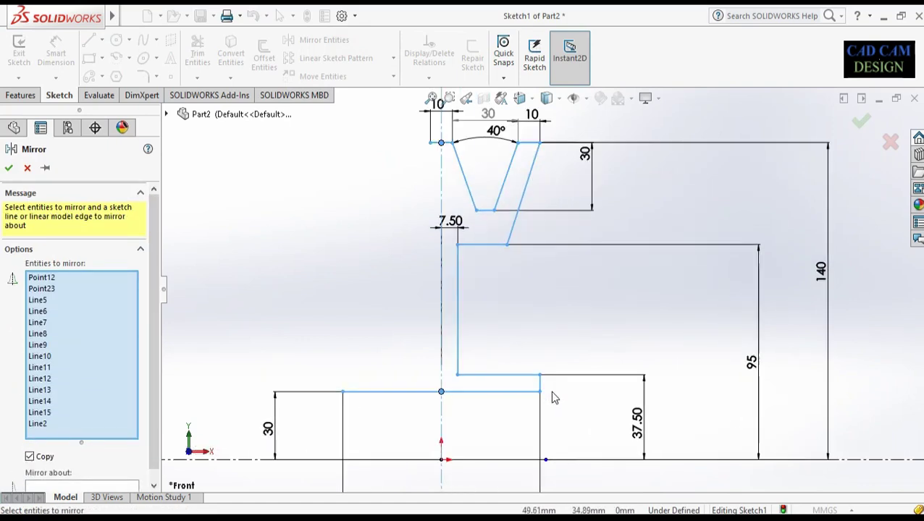
{"action": "left_click", "coordinate": [61, 486]}
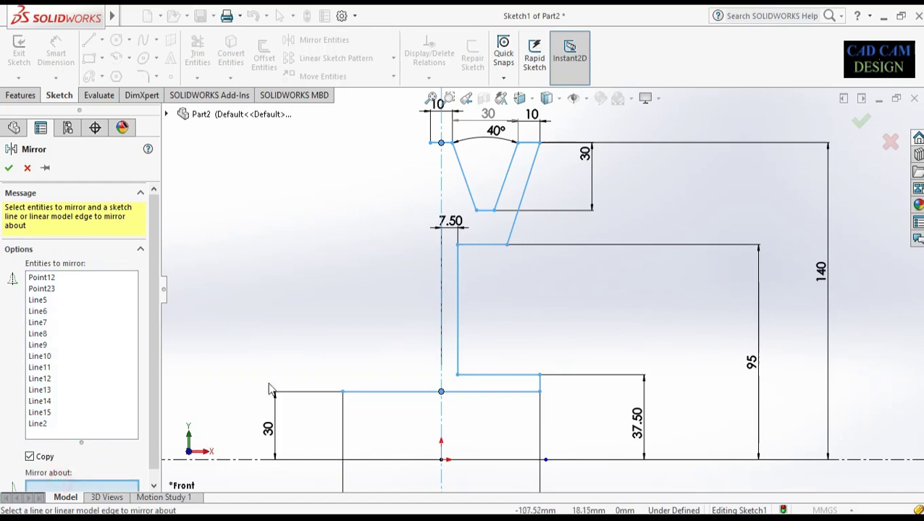
{"action": "left_click", "coordinate": [441, 265]}
{"action": "left_click", "coordinate": [7, 168]}
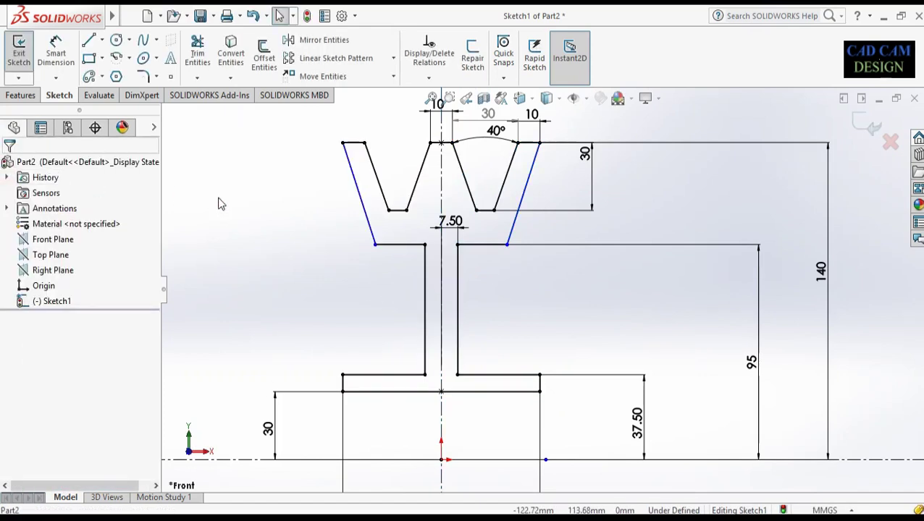
{"action": "key", "text": "f"}
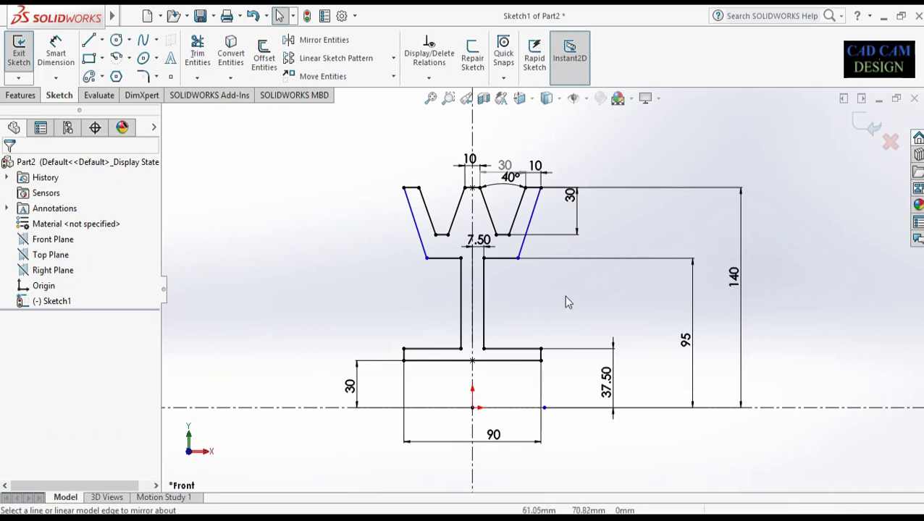
{"action": "scroll", "coordinate": [568, 235], "scroll_direction": "down", "scroll_amount": 2}
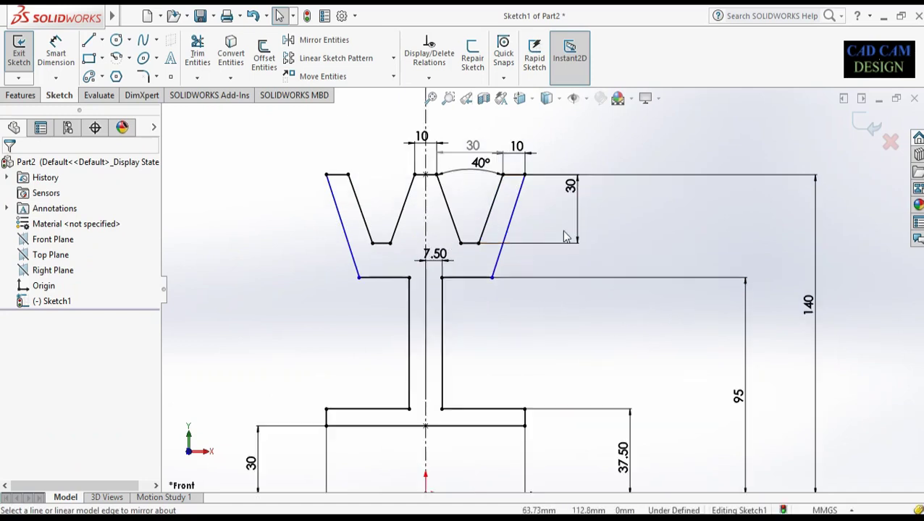
{"action": "right_click_drag", "start_coordinate": [289, 311], "coordinate": [289, 258]}
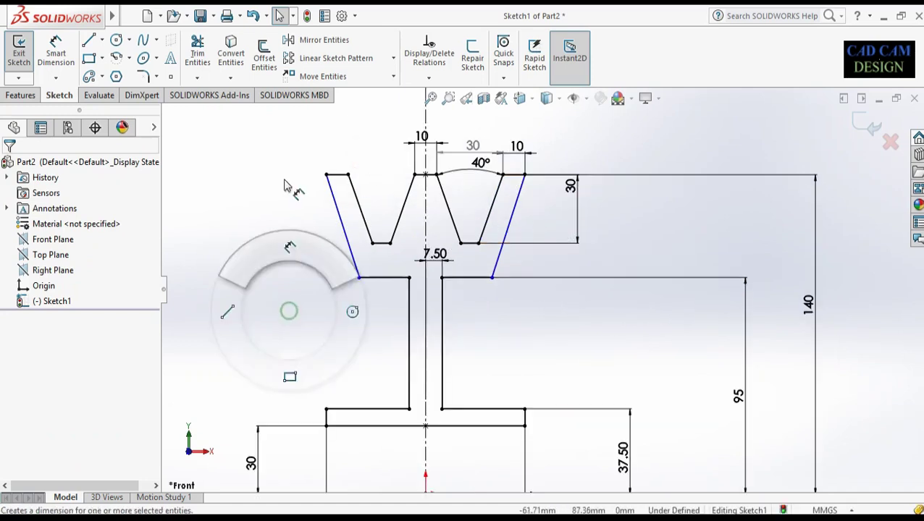
- Try a 90 overall width dimension across the top corners, then cancel it as driven
{"action": "left_click", "coordinate": [325, 175]}
{"action": "left_click", "coordinate": [526, 176]}
{"action": "key", "text": "f"}
{"action": "left_click", "coordinate": [452, 142]}
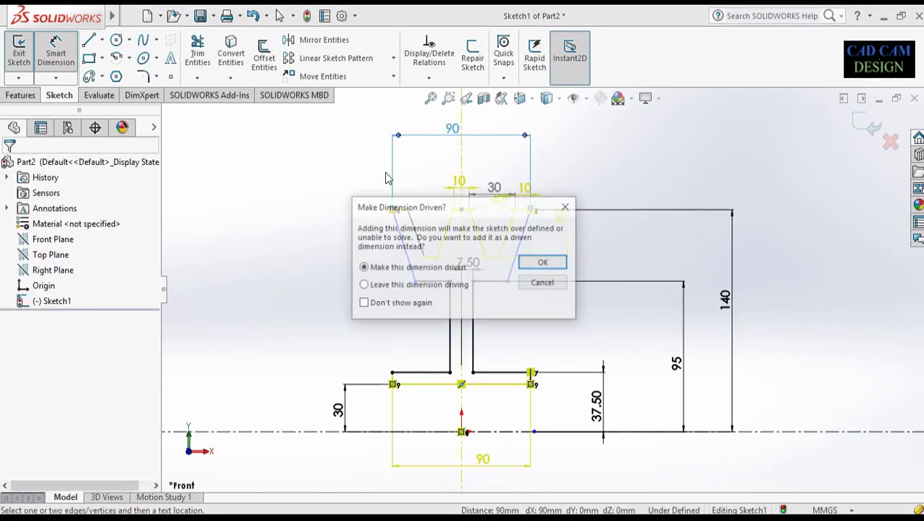
{"action": "left_click", "coordinate": [542, 262]}
{"action": "key", "text": "Escape"}
{"action": "scroll", "coordinate": [540, 223], "scroll_direction": "down", "scroll_amount": 2}
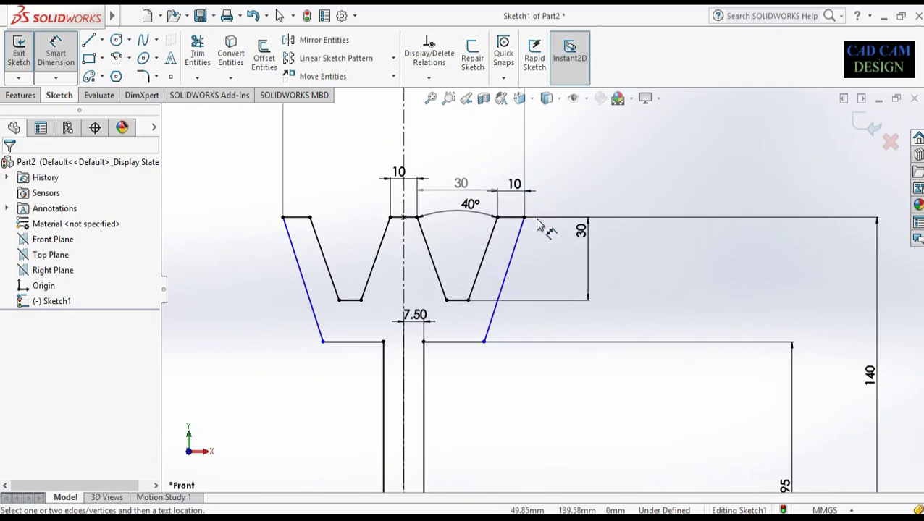
- Add driven reference dimensions: 30 across the left groove and 10 on the top-left edge
{"action": "left_click", "coordinate": [309, 217]}
{"action": "left_click", "coordinate": [391, 217]}
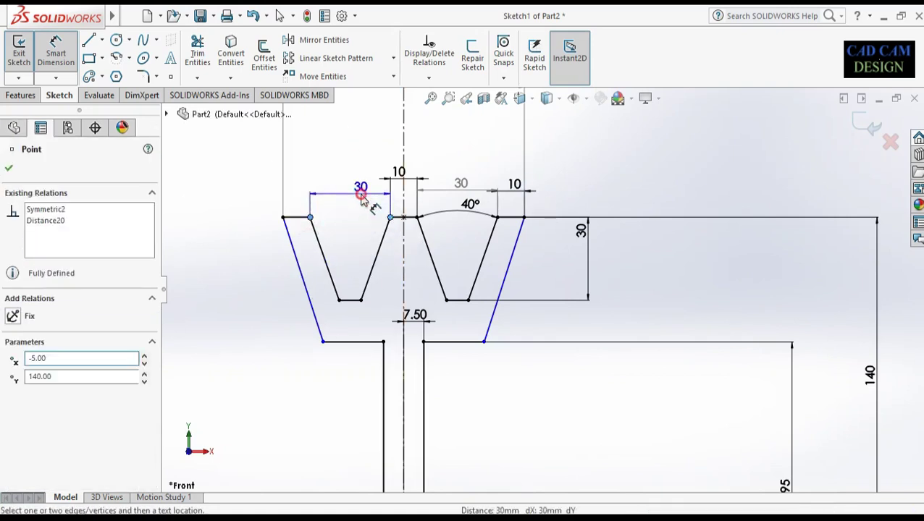
{"action": "left_click", "coordinate": [362, 189]}
{"action": "left_click", "coordinate": [532, 262]}
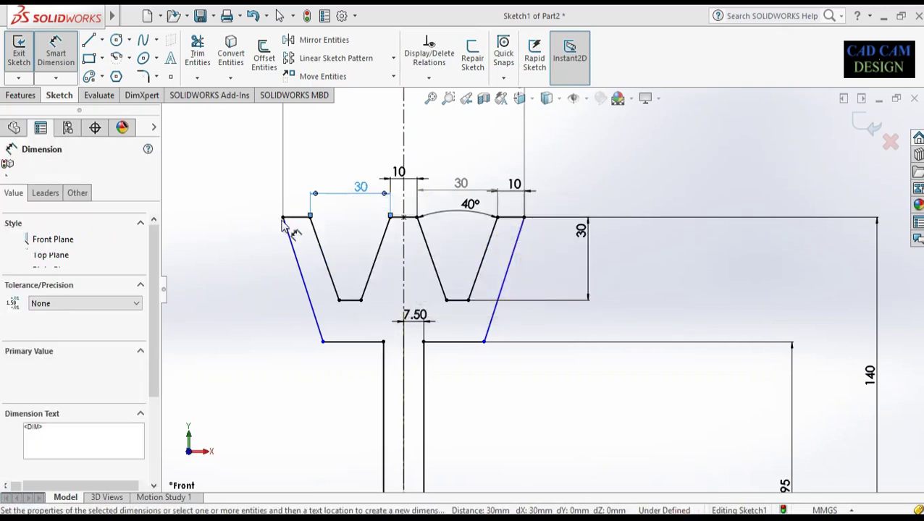
{"action": "left_click", "coordinate": [297, 217]}
{"action": "left_click", "coordinate": [297, 194]}
{"action": "left_click", "coordinate": [541, 262]}
{"action": "scroll", "coordinate": [547, 412], "scroll_direction": "up", "scroll_amount": 2}
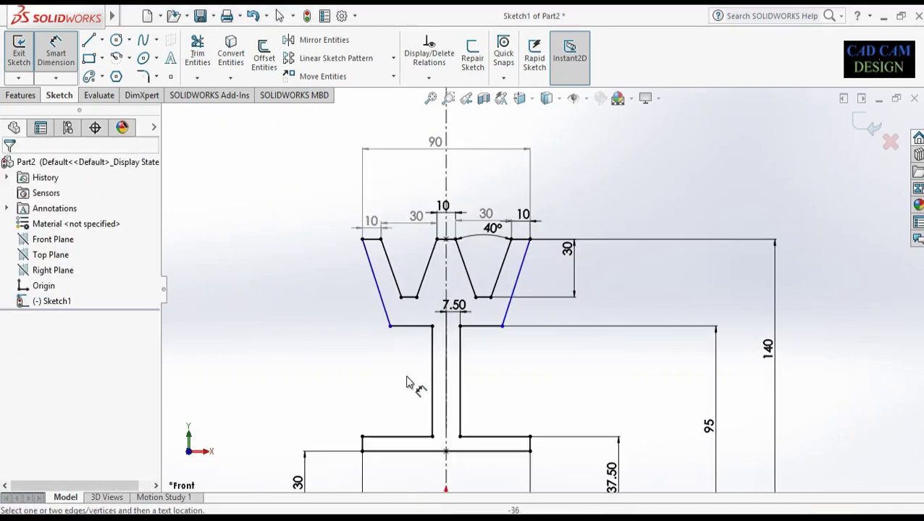
- Dimension the lower rim width to 60 and the bottom section height to 30
{"action": "left_click", "coordinate": [392, 330]}
{"action": "left_click", "coordinate": [502, 327]}
{"action": "left_click", "coordinate": [478, 369]}
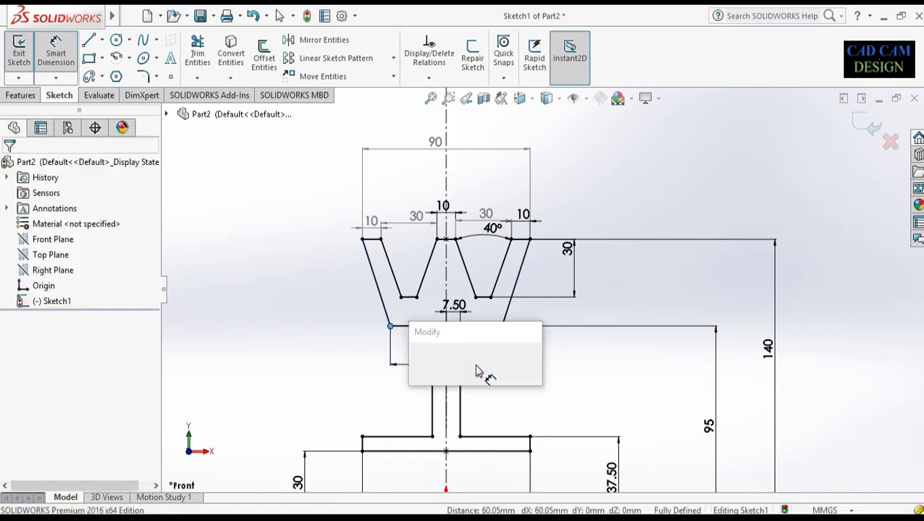
{"action": "type", "text": "60"}
{"action": "key", "text": "Return"}
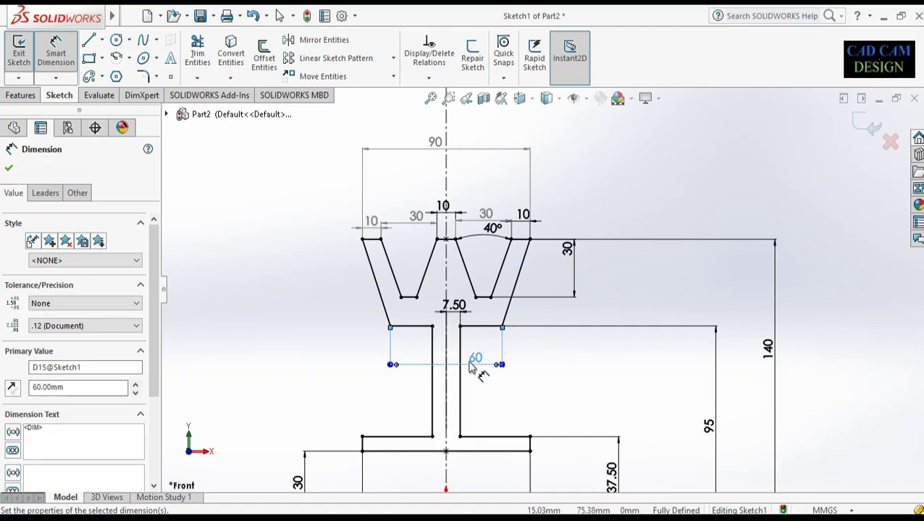
{"action": "left_click", "coordinate": [335, 353]}
{"action": "key", "text": "f"}
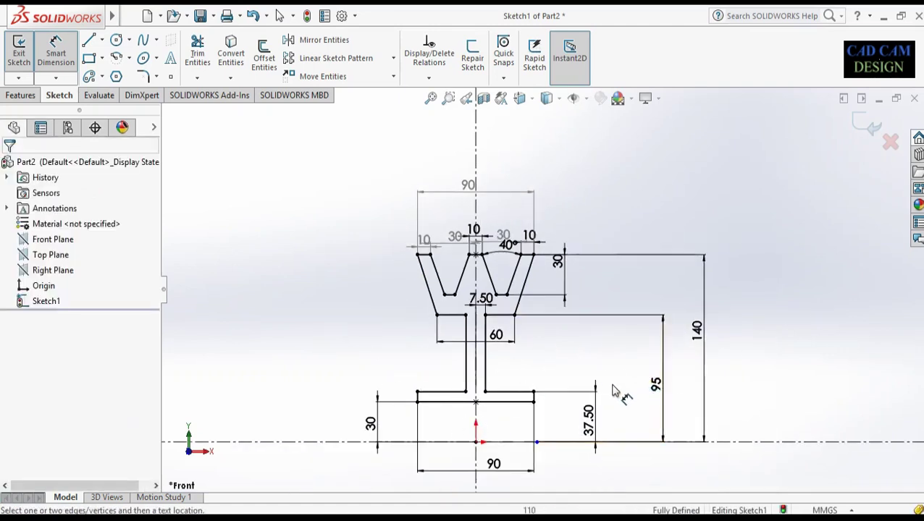
{"action": "left_click", "coordinate": [521, 407]}
{"action": "left_click", "coordinate": [566, 428]}
{"action": "left_click", "coordinate": [754, 369]}
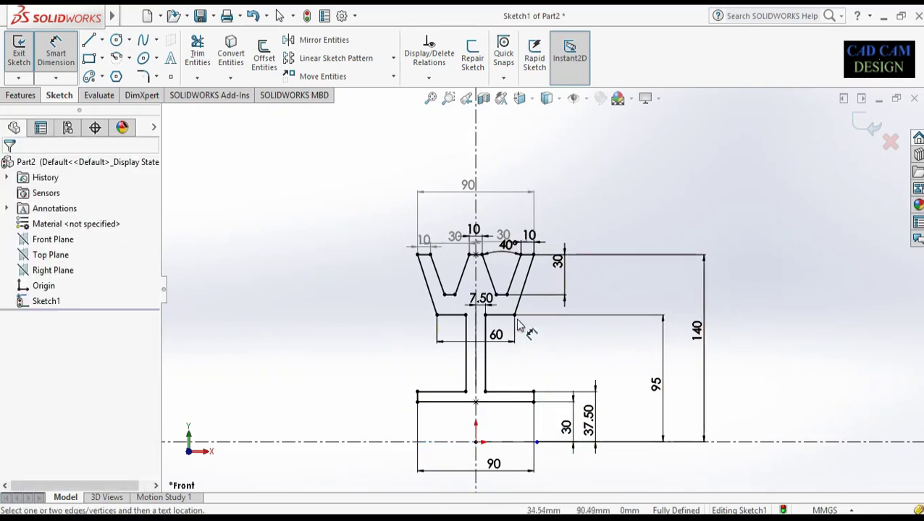
{"action": "scroll", "coordinate": [524, 327], "scroll_direction": "down", "scroll_amount": 2}
- Replace the old 60 width dimension with a new 60 mm one, fit view, and exit the sketch
{"action": "left_click", "coordinate": [498, 341]}
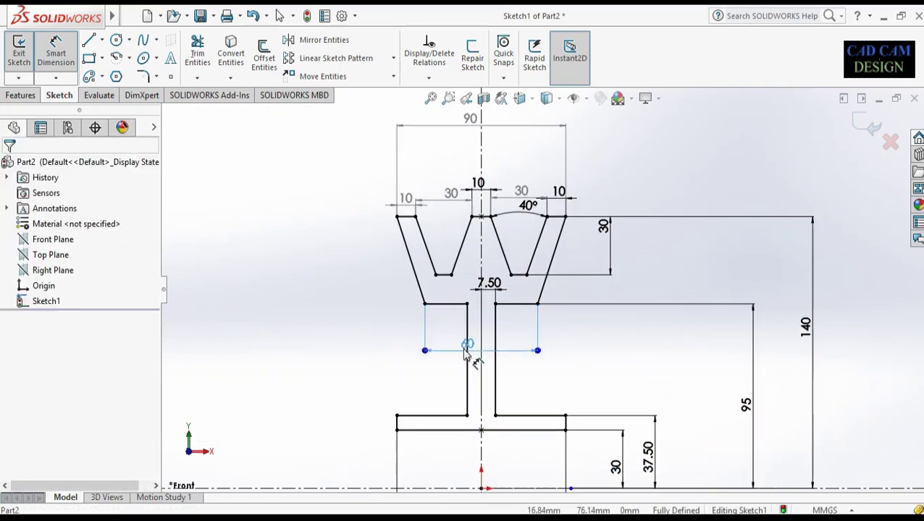
{"action": "key", "text": "Delete"}
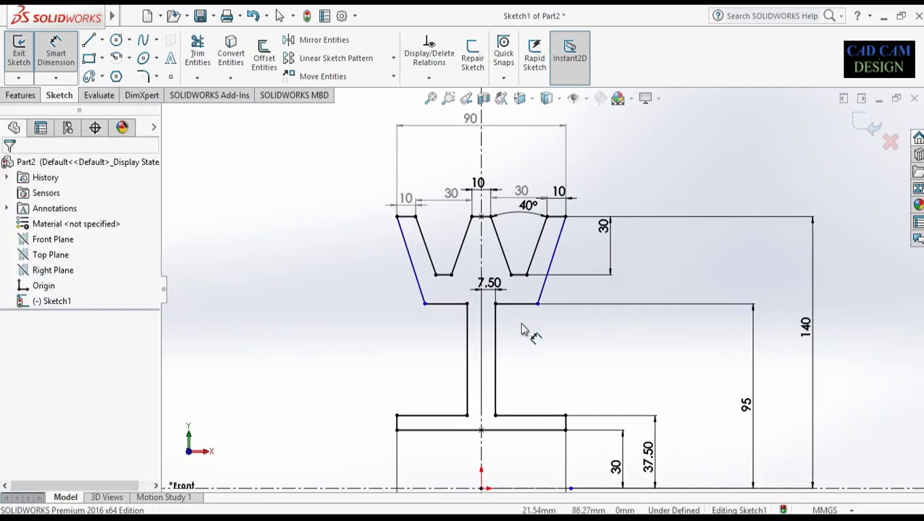
{"action": "left_click", "coordinate": [425, 302]}
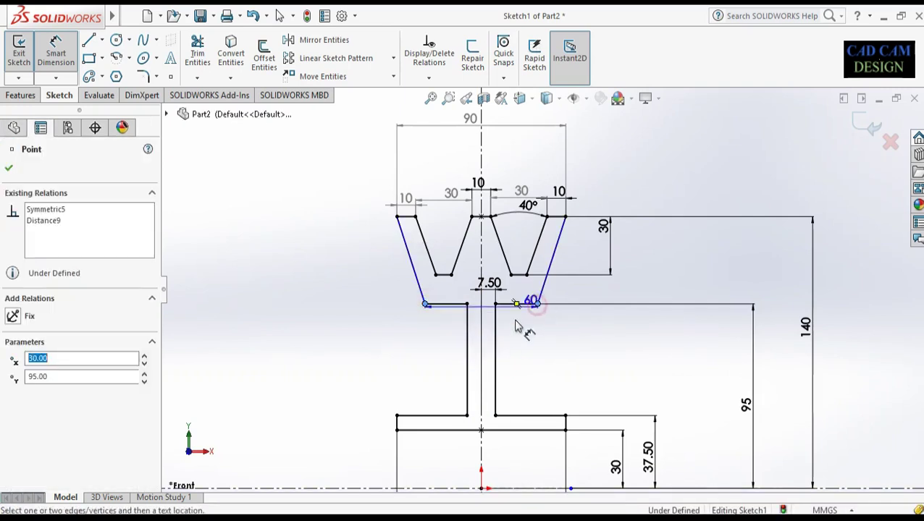
{"action": "left_click", "coordinate": [537, 303]}
{"action": "left_click", "coordinate": [454, 339]}
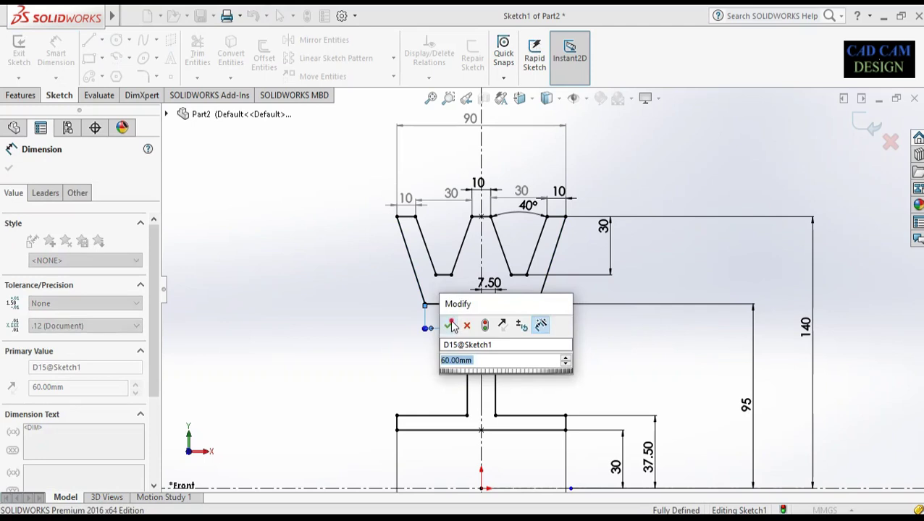
{"action": "key", "text": "Return"}
{"action": "left_click", "coordinate": [580, 355]}
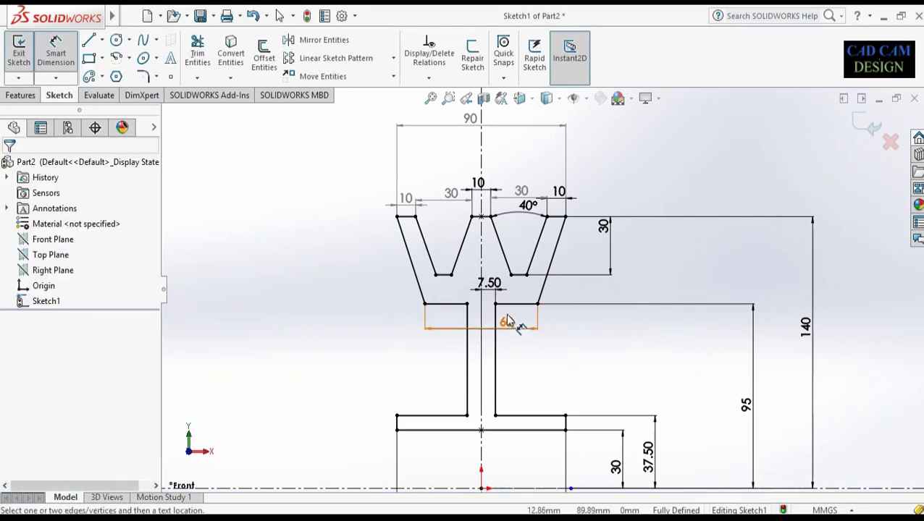
{"action": "key", "text": "z"}
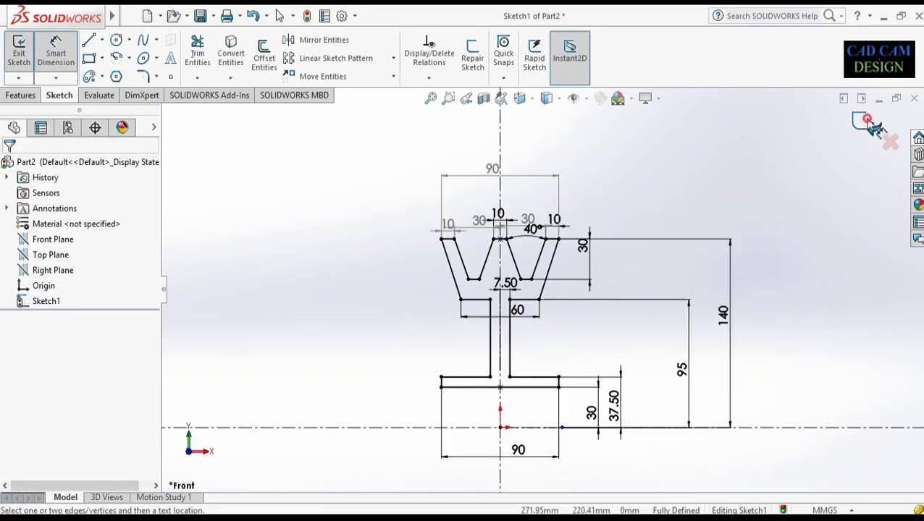
{"action": "left_click", "coordinate": [871, 125]}
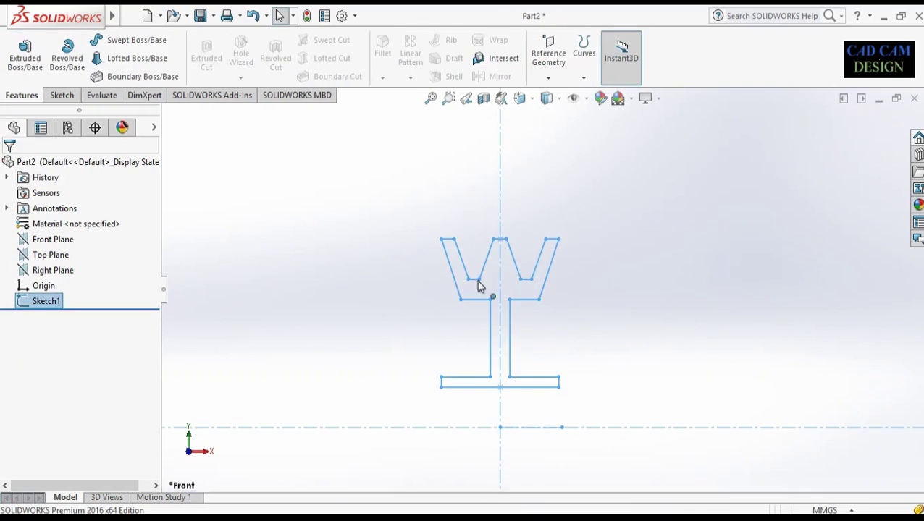
- Revolve the cross-section 270° about the bottom centreline (Line3) and confirm
{"action": "left_click", "coordinate": [68, 65]}
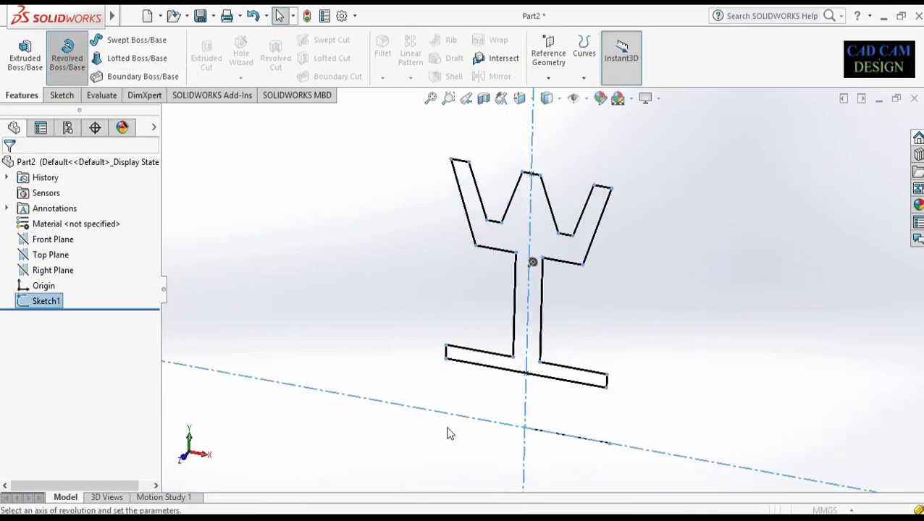
{"action": "left_click", "coordinate": [136, 210]}
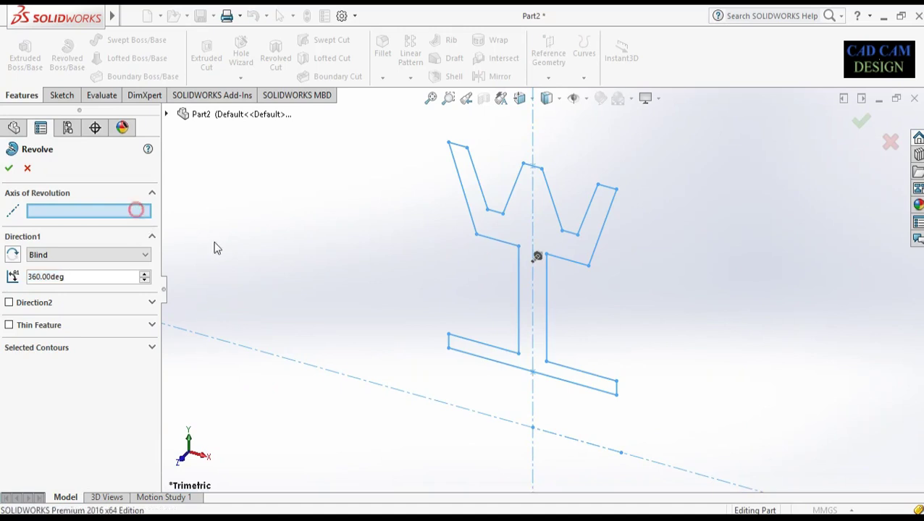
{"action": "left_click", "coordinate": [486, 417]}
{"action": "scroll", "coordinate": [607, 346], "scroll_direction": "up", "scroll_amount": 5}
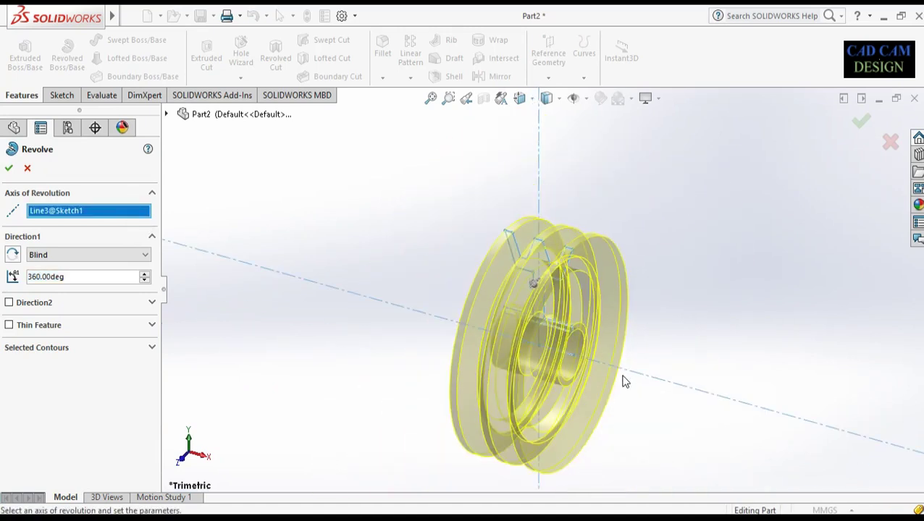
{"action": "scroll", "coordinate": [624, 382], "scroll_direction": "down", "scroll_amount": 4}
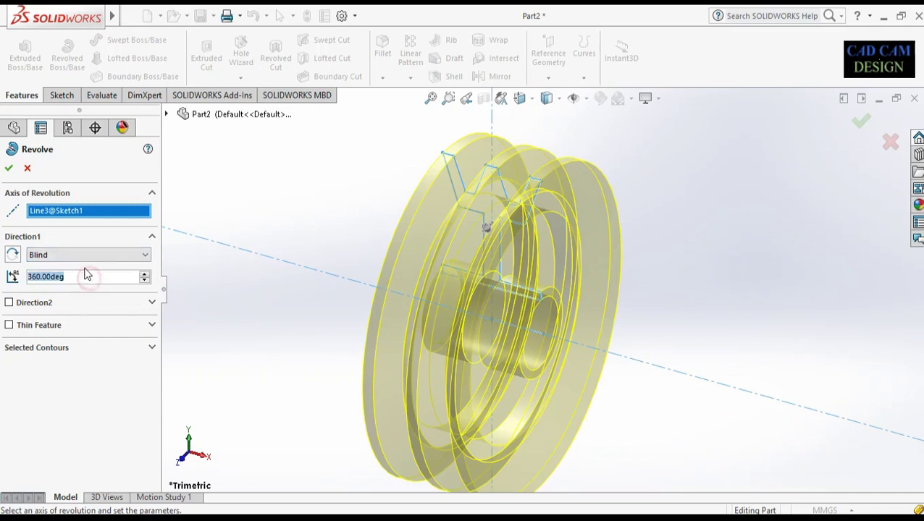
{"action": "type", "text": "270"}
{"action": "key", "text": "Return"}
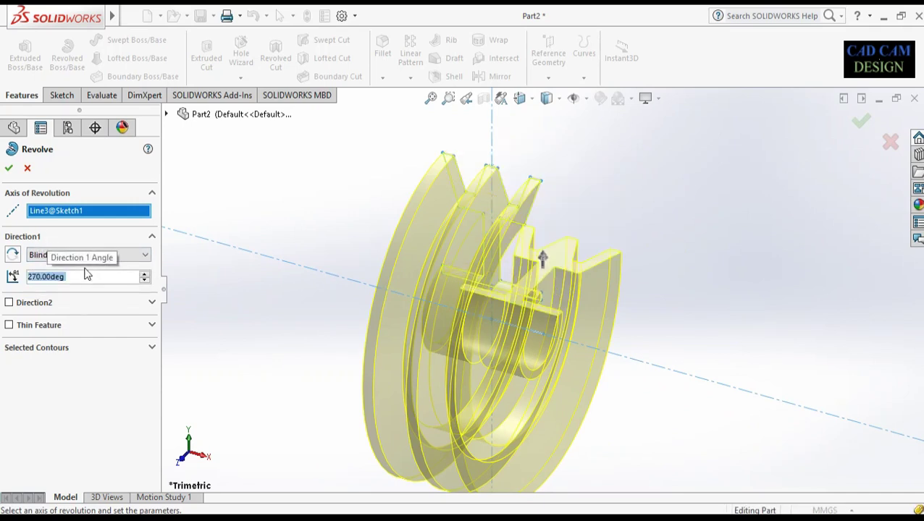
{"action": "middle_click_drag", "start_coordinate": [228, 291], "coordinate": [245, 291]}
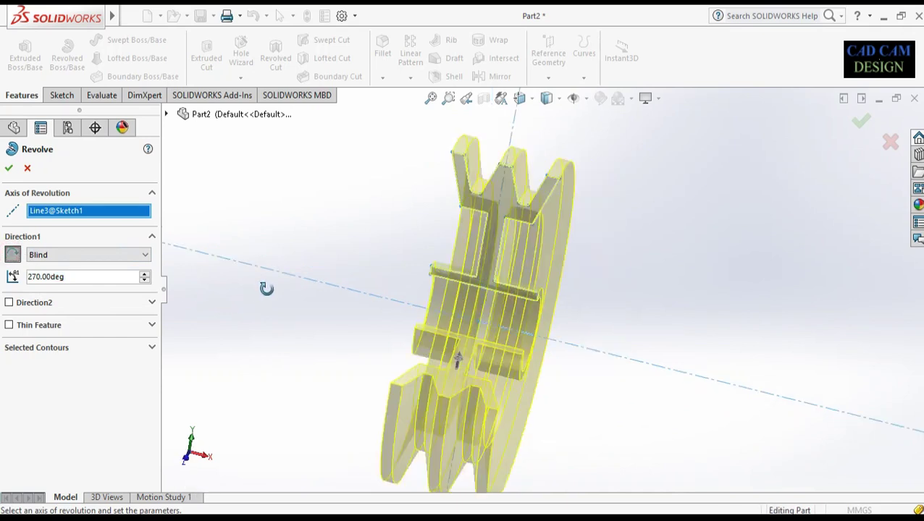
{"action": "left_click", "coordinate": [9, 168]}
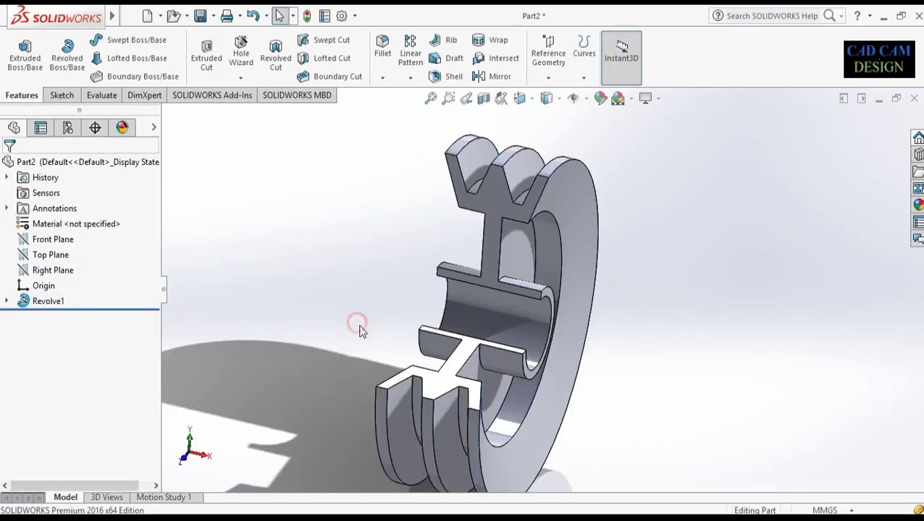
- Orbit the finished 270° Revolve1 pulley to inspect it from several sides
{"action": "mouse_move", "coordinate": [357, 325]}
{"action": "middle_mouse_down"}
{"action": "mouse_move", "coordinate": [366, 340]}
{"action": "mouse_move", "coordinate": [355, 335]}
{"action": "middle_mouse_up"}
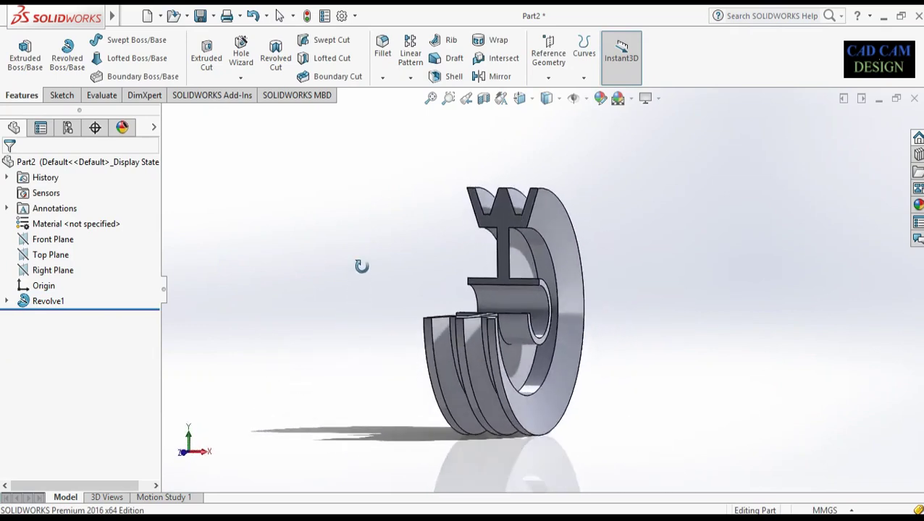
{"action": "middle_click_drag", "start_coordinate": [517, 231], "coordinate": [510, 291]}
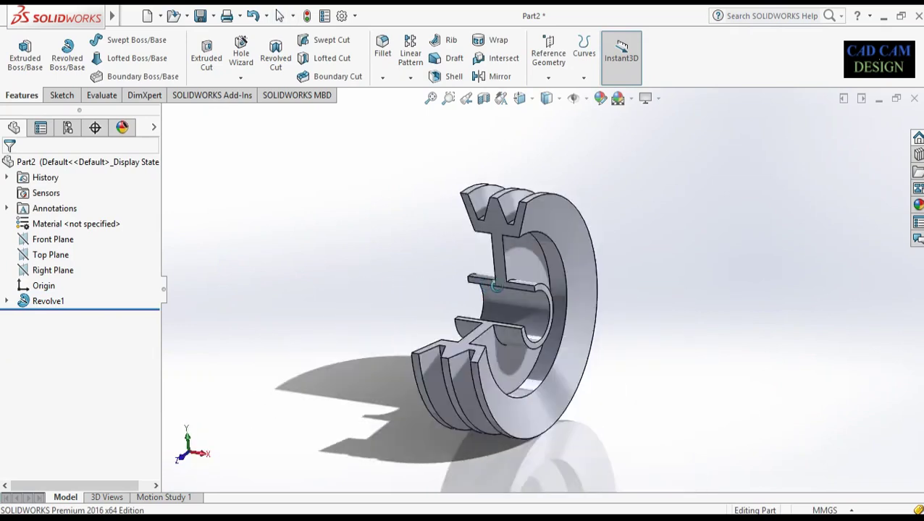
{"action": "middle_click_drag", "start_coordinate": [510, 292], "coordinate": [486, 306]}
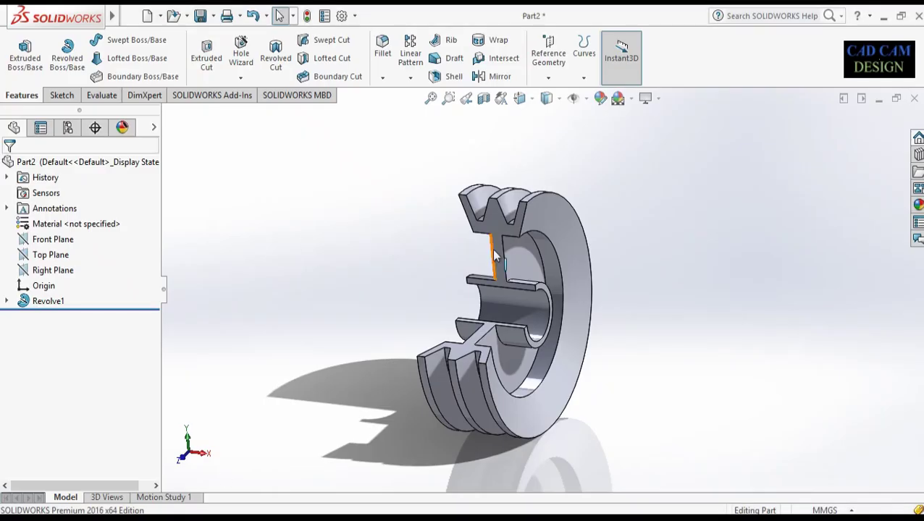
{"action": "key", "text": "space"}
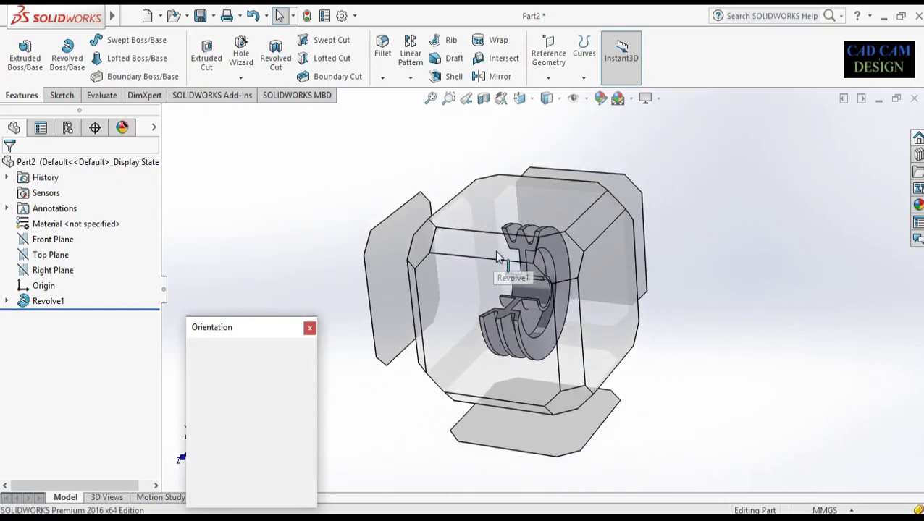
- Switch to isometric and drag the candy apple red painted appearance onto the pulley
{"action": "left_click", "coordinate": [496, 275]}
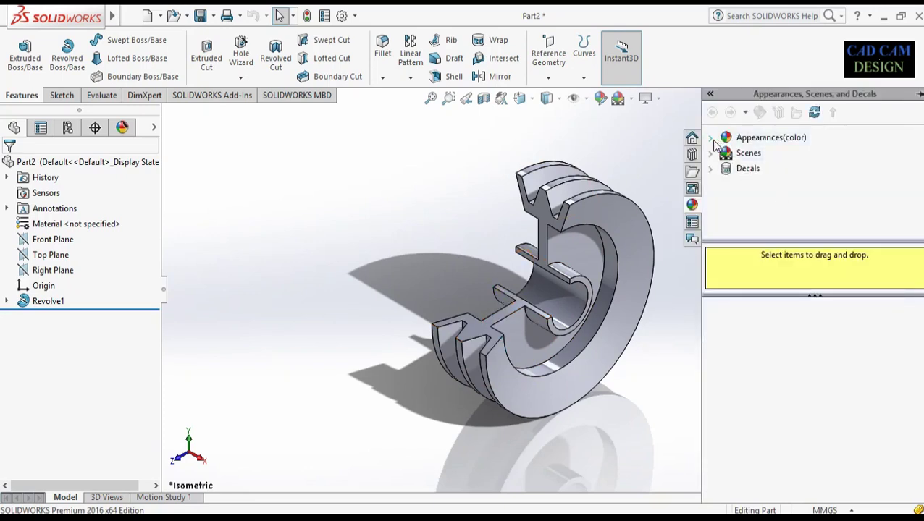
{"action": "left_click", "coordinate": [712, 139]}
{"action": "left_click", "coordinate": [762, 170]}
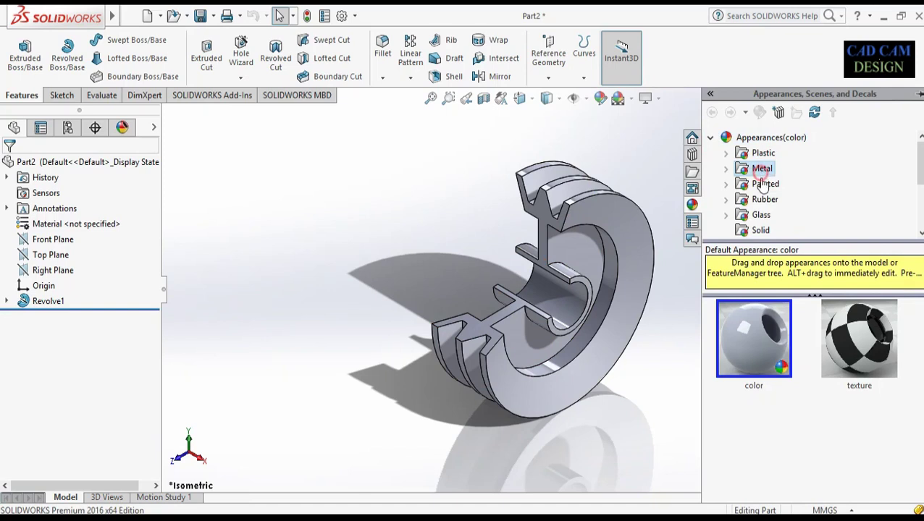
{"action": "key", "text": "Down"}
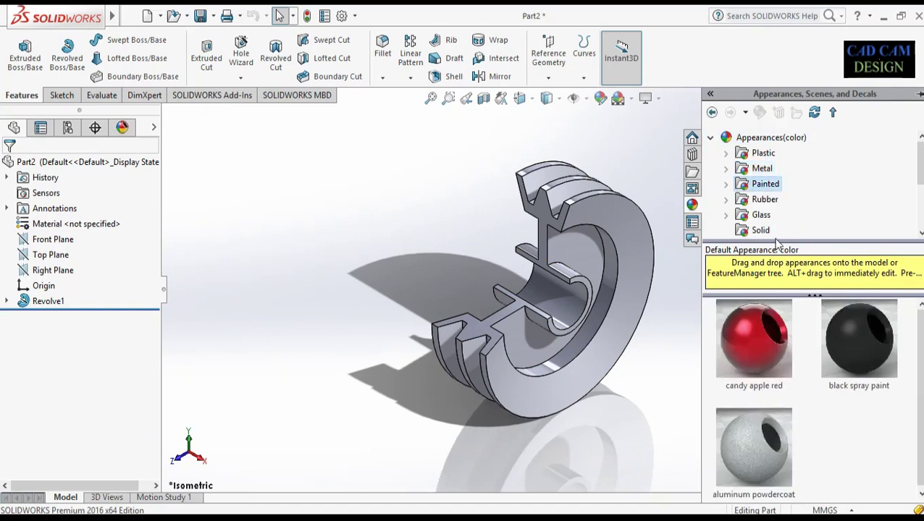
{"action": "left_click_drag", "start_coordinate": [767, 355], "coordinate": [591, 239]}
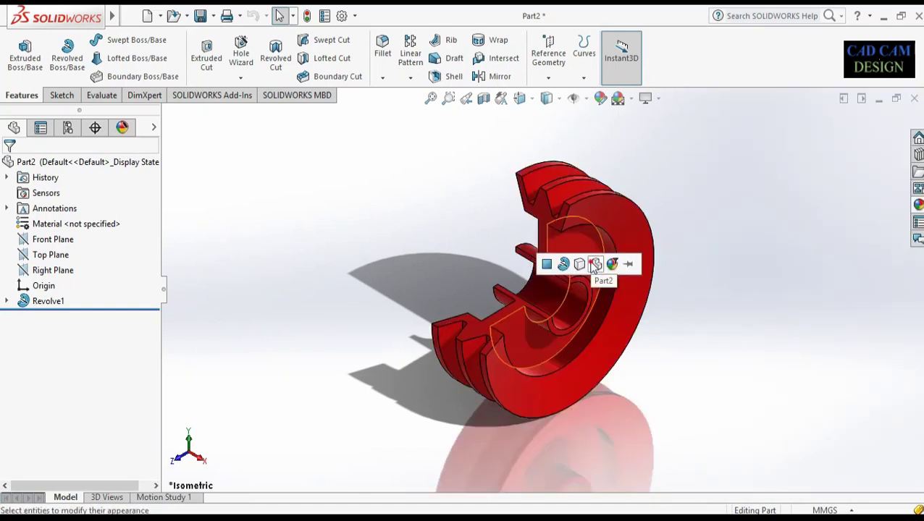
- Turn RealView Graphics off and orbit the red pulley
{"action": "left_click", "coordinate": [661, 99]}
{"action": "left_click", "coordinate": [664, 117]}
{"action": "middle_click_drag", "start_coordinate": [687, 182], "coordinate": [701, 216]}
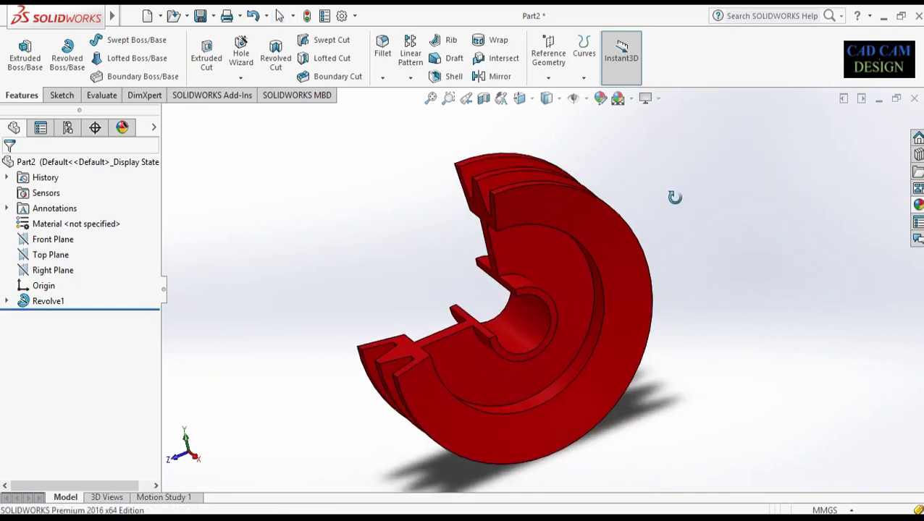
- Return to isometric, switch RealView Graphics back on, and orbit the red pulley
{"action": "key", "text": "space"}
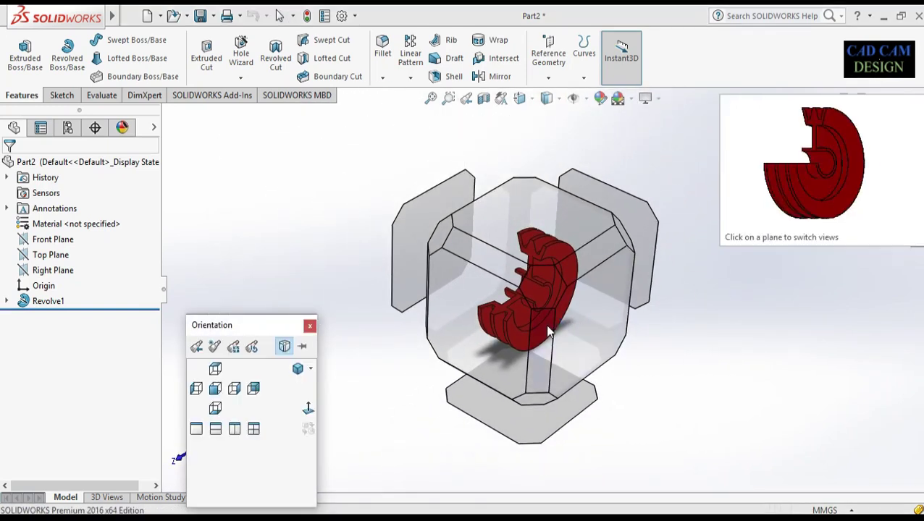
{"action": "left_click", "coordinate": [547, 301]}
{"action": "left_click", "coordinate": [658, 99]}
{"action": "left_click", "coordinate": [662, 119]}
{"action": "middle_click_drag", "start_coordinate": [443, 313], "coordinate": [484, 284]}
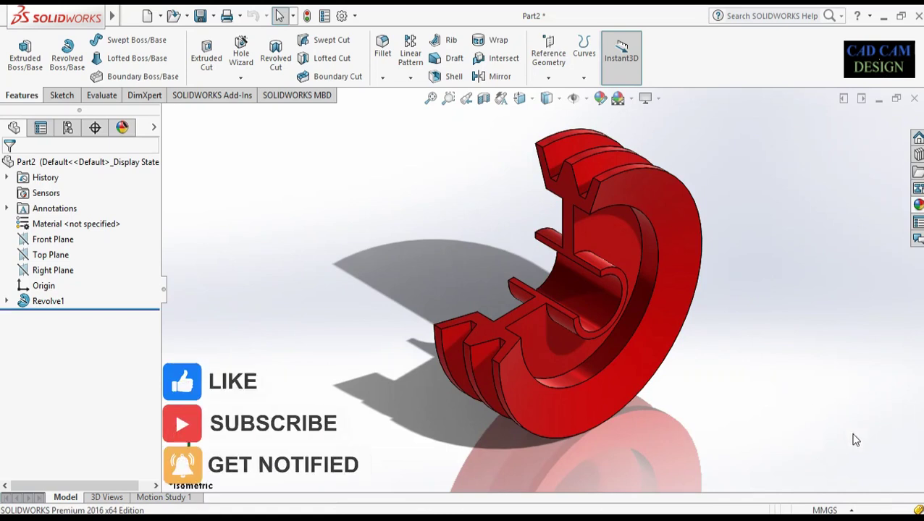
{"action": "mouse_move", "coordinate": [891, 464]}
{"action": "middle_mouse_down"}
{"action": "mouse_move", "coordinate": [907, 477]}
{"action": "mouse_move", "coordinate": [904, 498]}
{"action": "middle_mouse_up"}
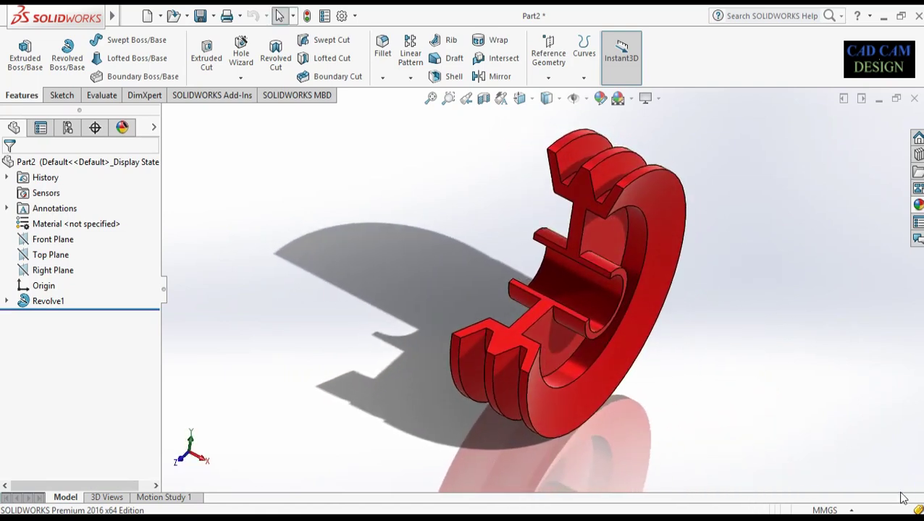